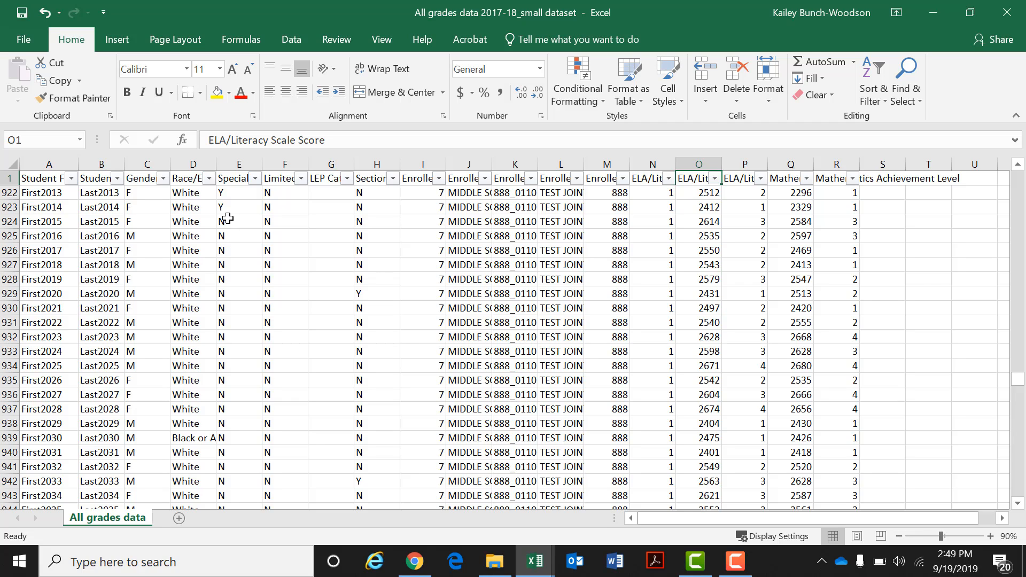
Step: Filter the Special Education Status column to show only the Y records
{"action": "left_click", "coordinate": [255, 179]}
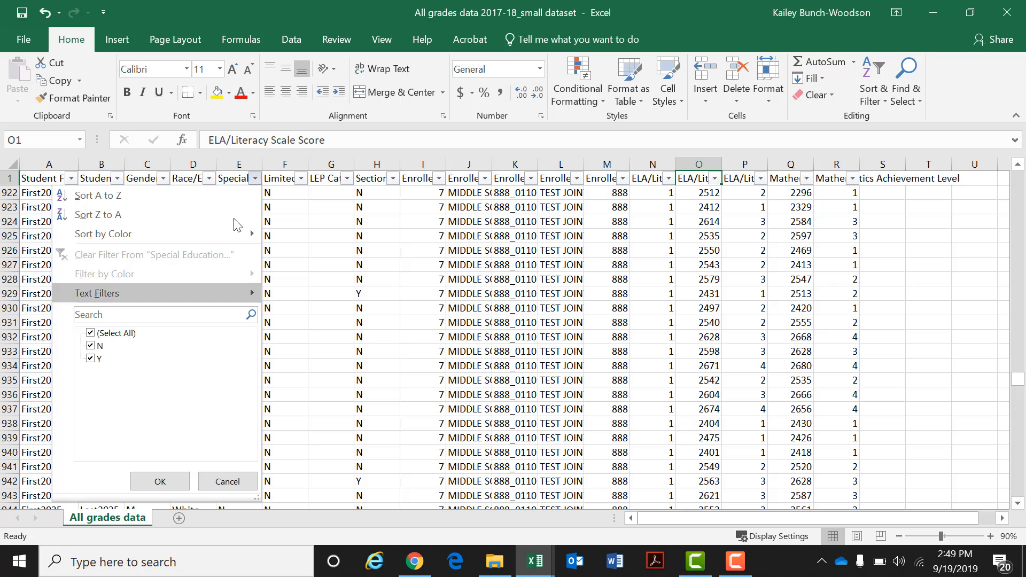
{"action": "left_click", "coordinate": [230, 178]}
{"action": "left_click", "coordinate": [231, 175]}
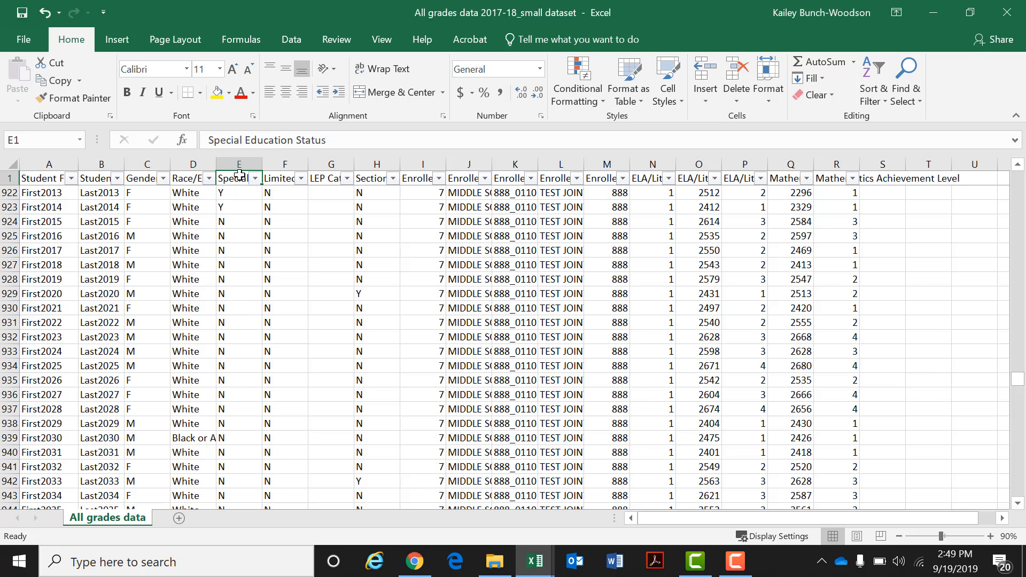
{"action": "left_click", "coordinate": [254, 178]}
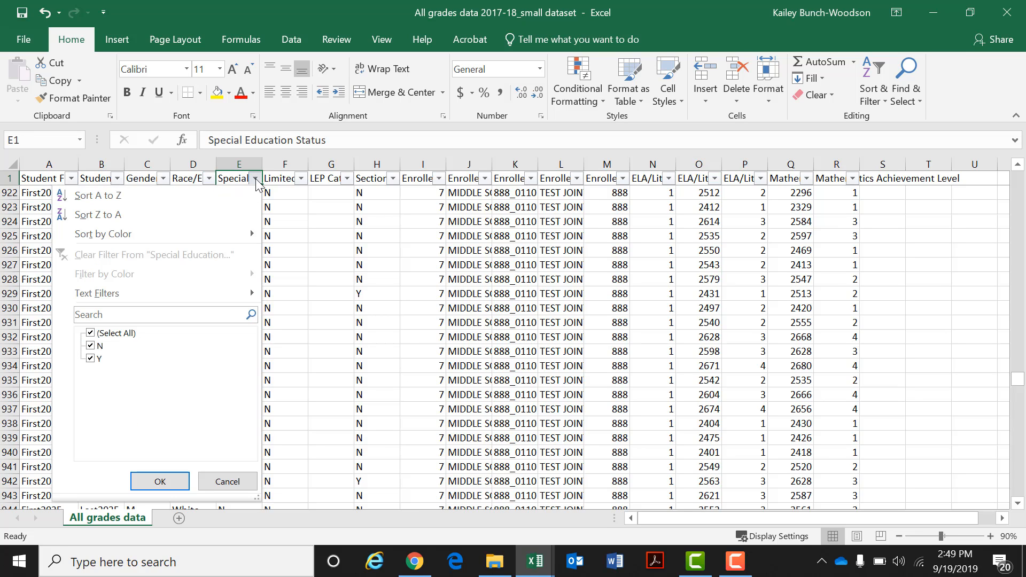
{"action": "left_click", "coordinate": [90, 346]}
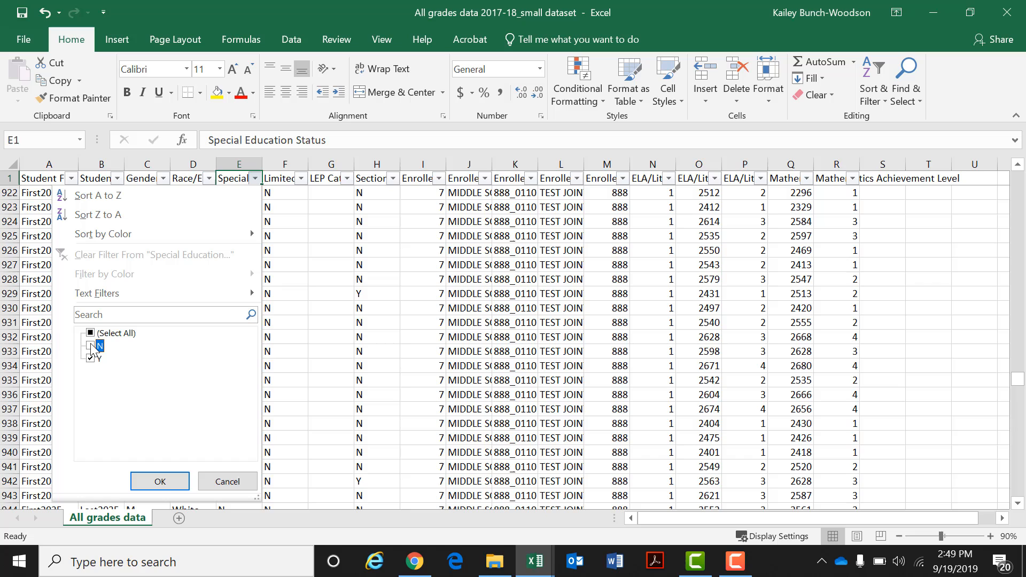
{"action": "left_click", "coordinate": [160, 482]}
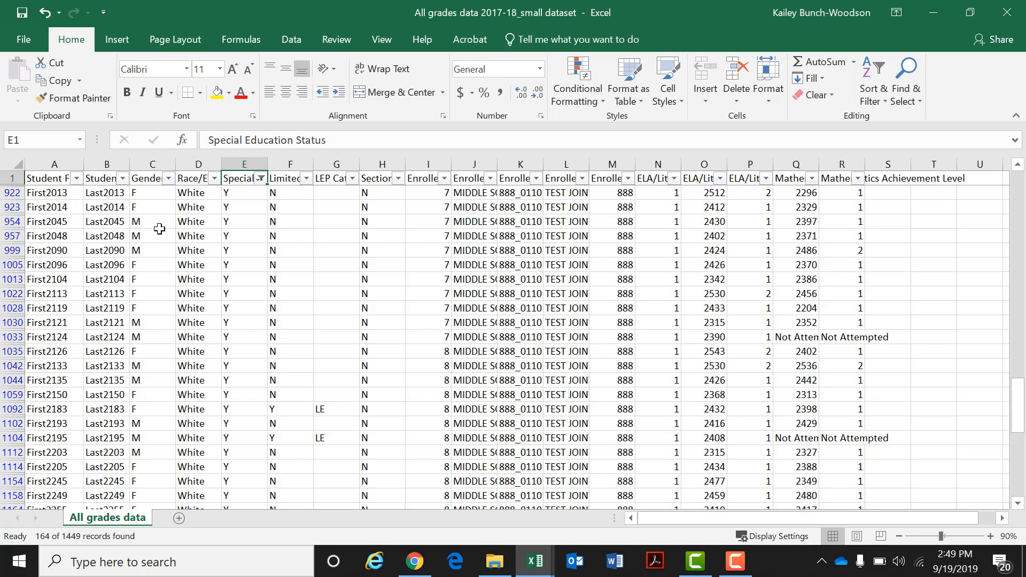
Step: Filter the Gender column to show only the M records
{"action": "left_click", "coordinate": [142, 176]}
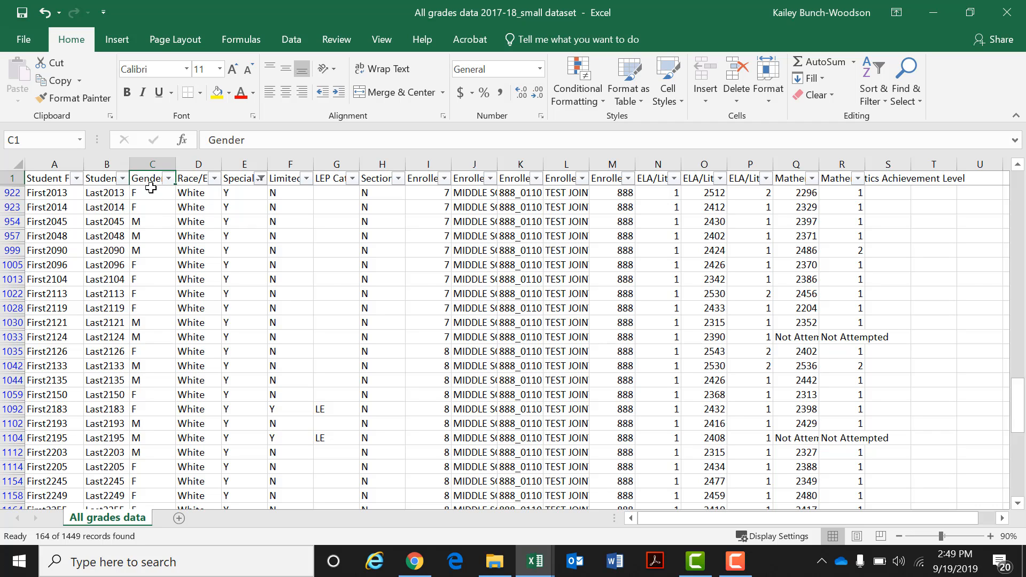
{"action": "left_click", "coordinate": [168, 179]}
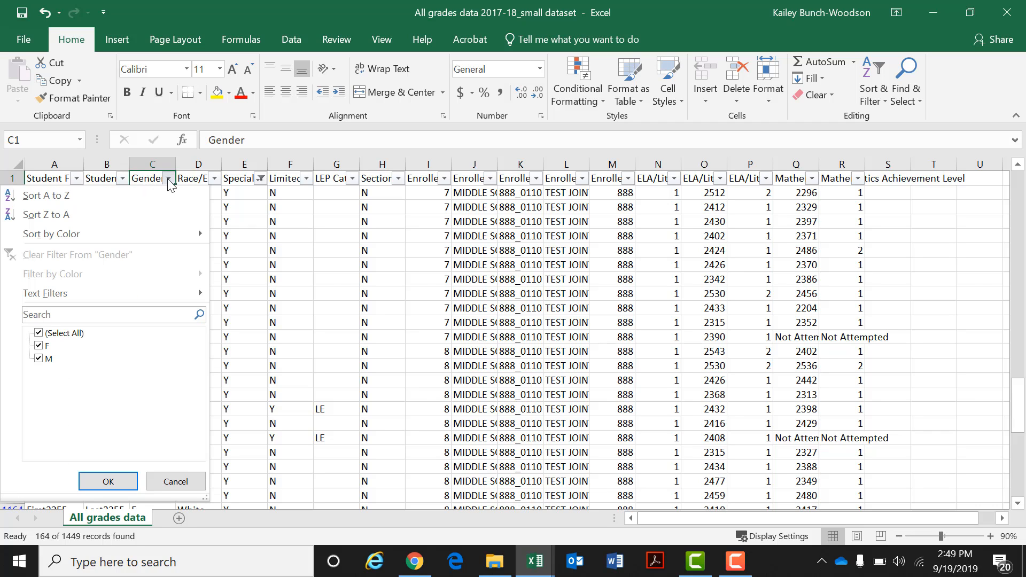
{"action": "left_click", "coordinate": [39, 347]}
{"action": "left_click", "coordinate": [99, 482]}
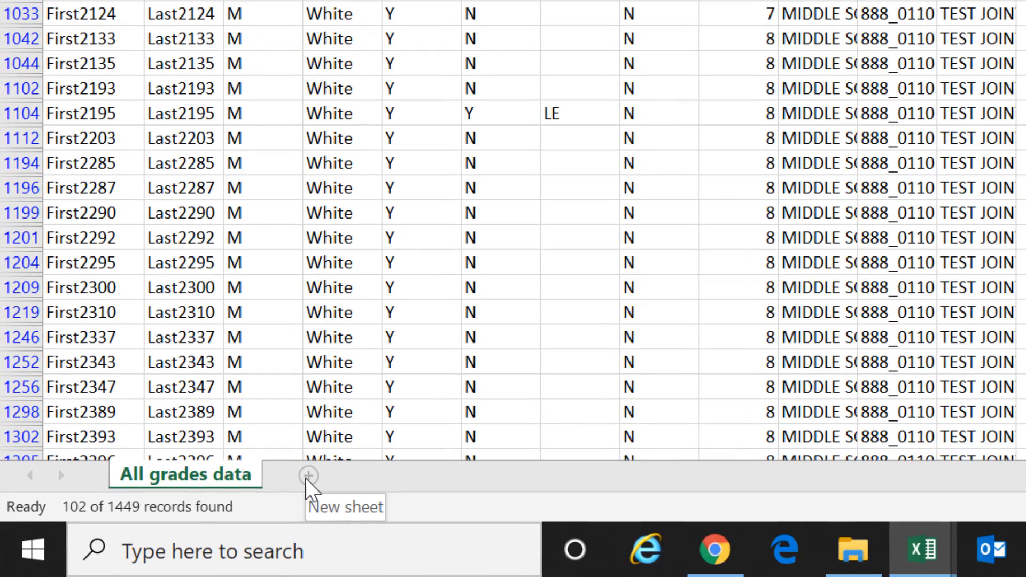
Step: Add a new sheet and enter the headings Male in A1 and Female in B1
{"action": "left_click", "coordinate": [309, 476]}
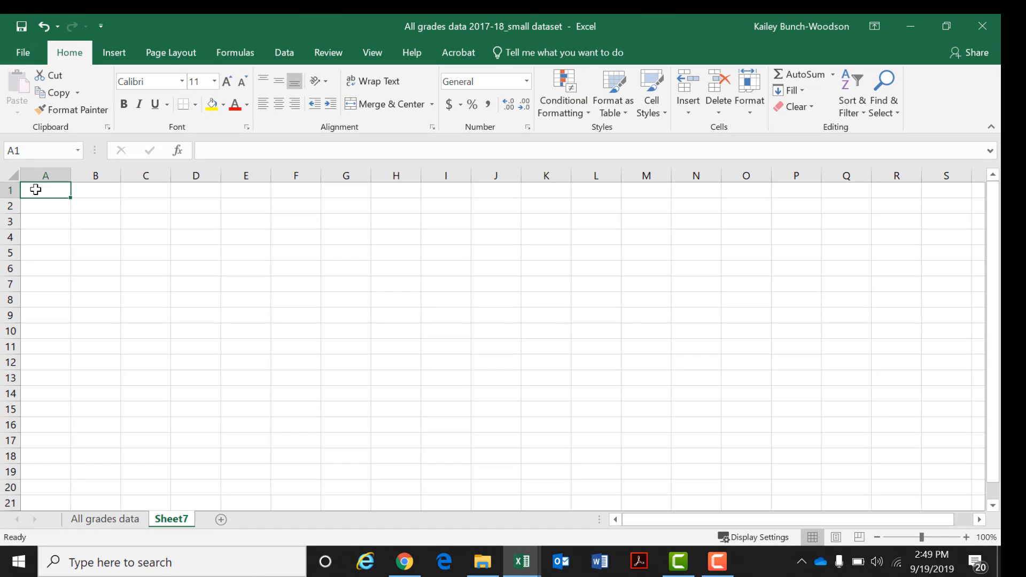
{"action": "type", "text": "Male"}
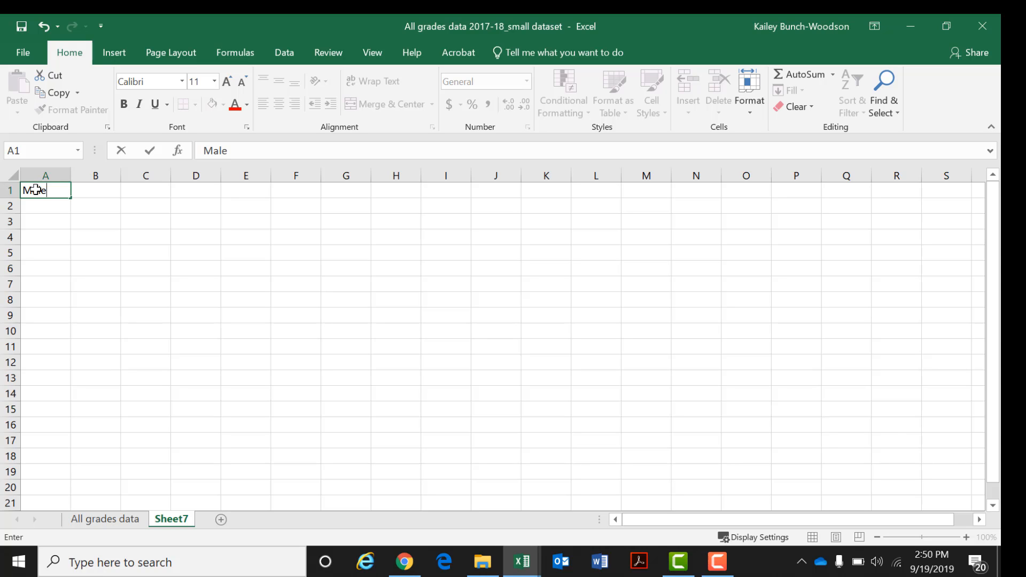
{"action": "key", "text": "Tab"}
{"action": "type", "text": "Fema"}
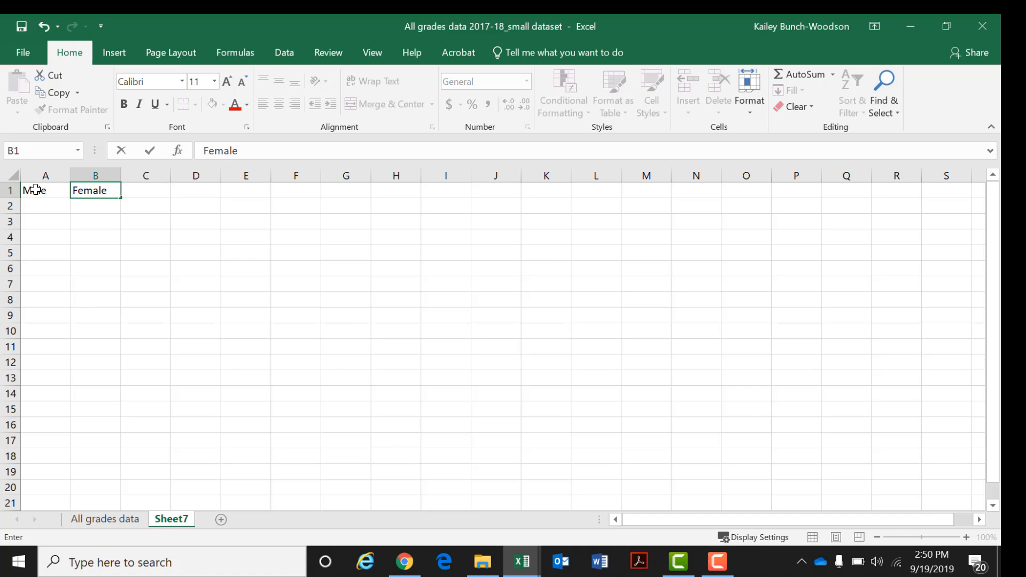
{"action": "type", "text": "le"}
{"action": "key", "text": "Return"}
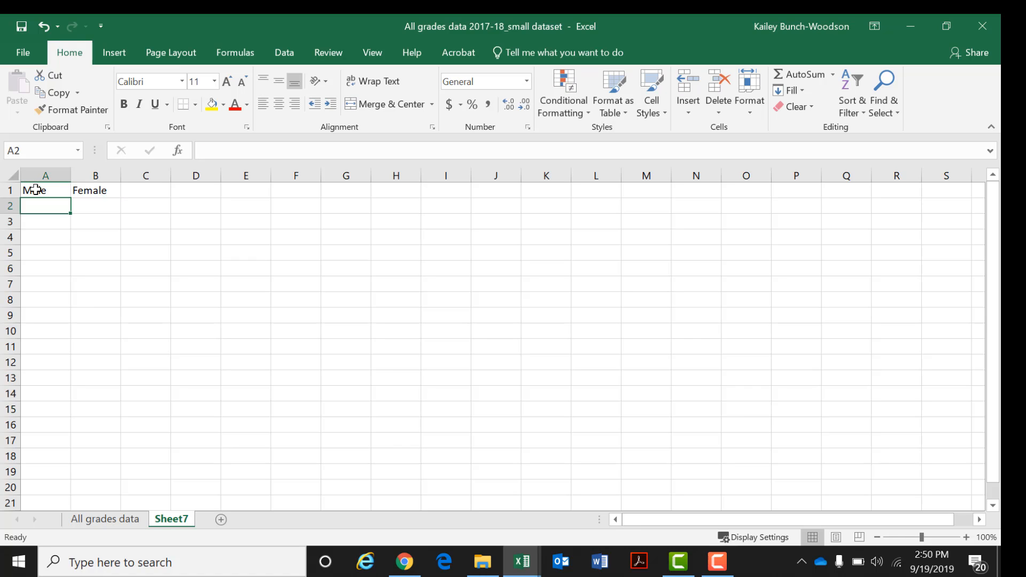
Step: Copy all filtered male ELA/Literacy Scale Score values from All grades data into the new sheet, starting at A2 under Male
{"action": "left_click", "coordinate": [99, 519]}
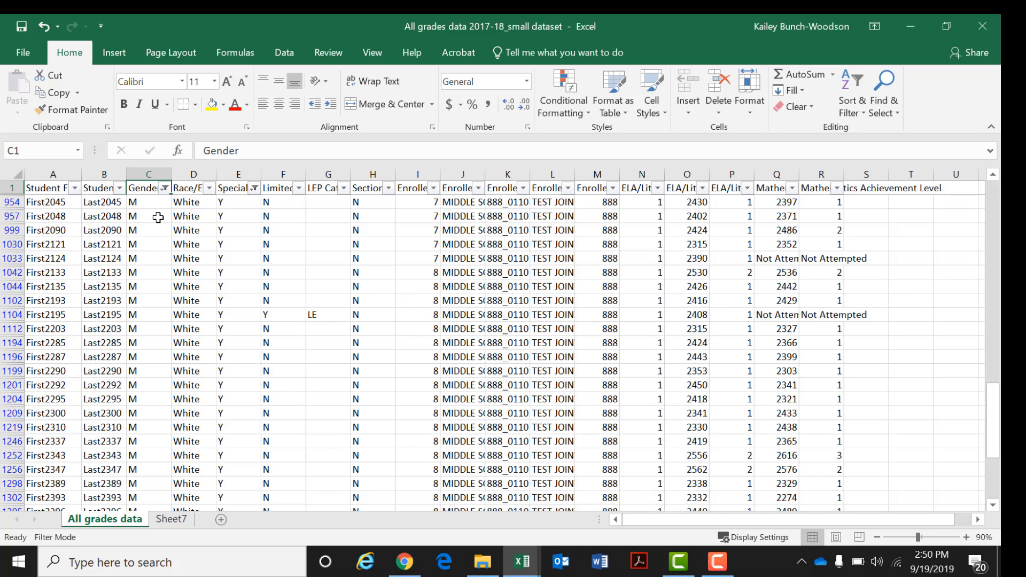
{"action": "left_click_drag", "start_coordinate": [137, 202], "coordinate": [137, 245]}
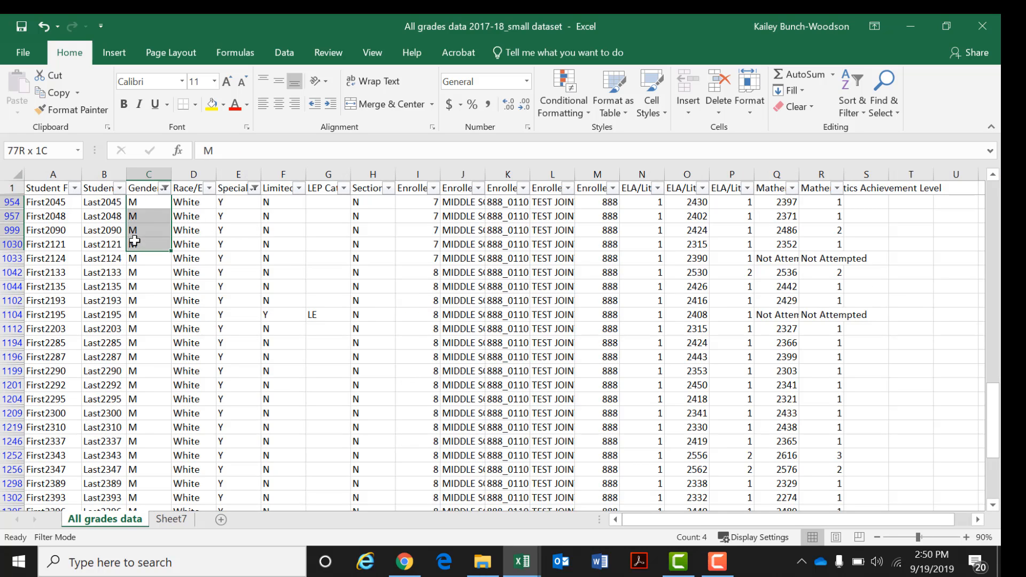
{"action": "left_click", "coordinate": [230, 203]}
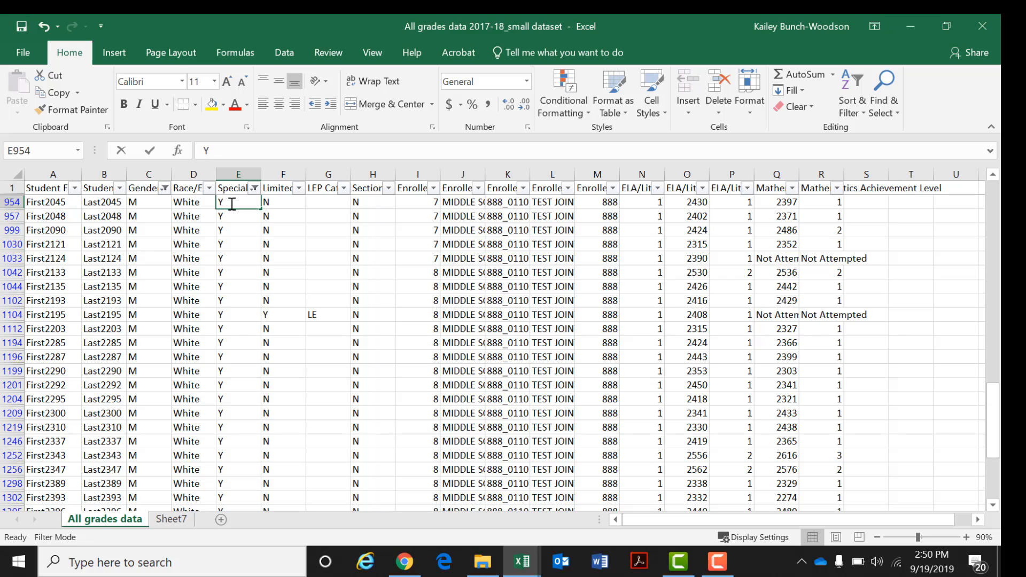
{"action": "left_click", "coordinate": [466, 244]}
{"action": "left_click", "coordinate": [682, 188]}
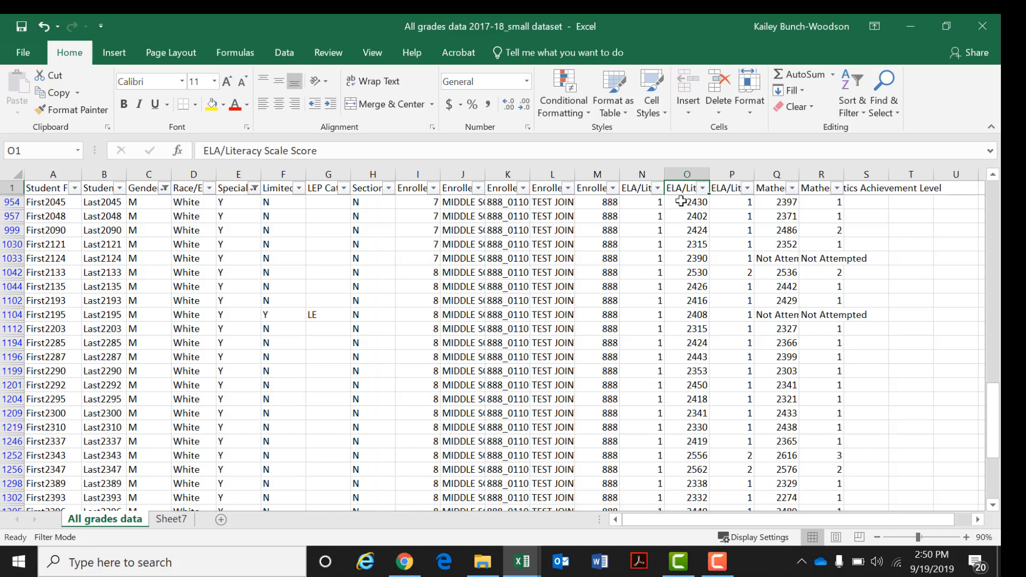
{"action": "left_click_drag", "start_coordinate": [681, 202], "coordinate": [698, 501]}
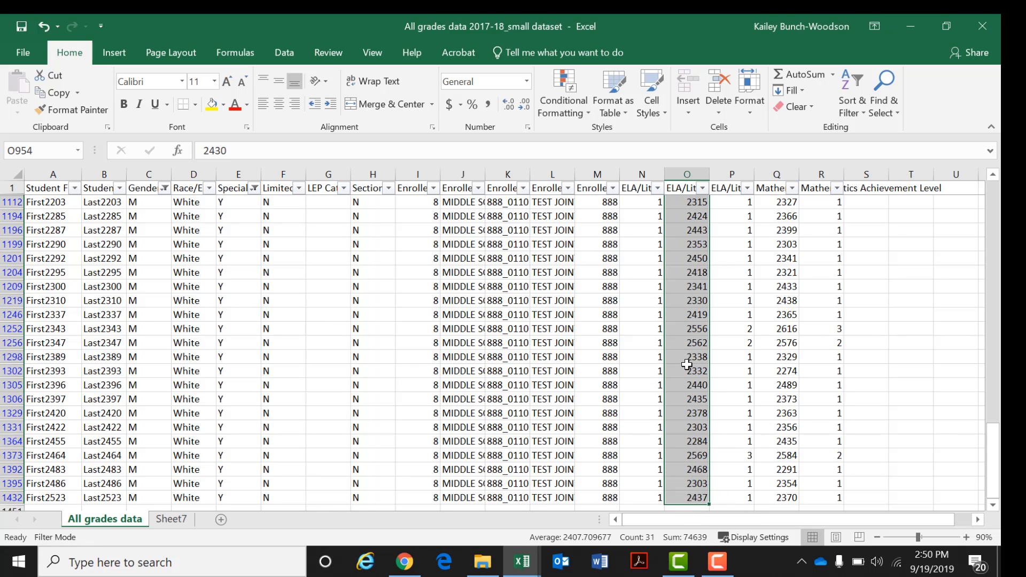
{"action": "left_click_drag", "start_coordinate": [991, 444], "coordinate": [982, 187]}
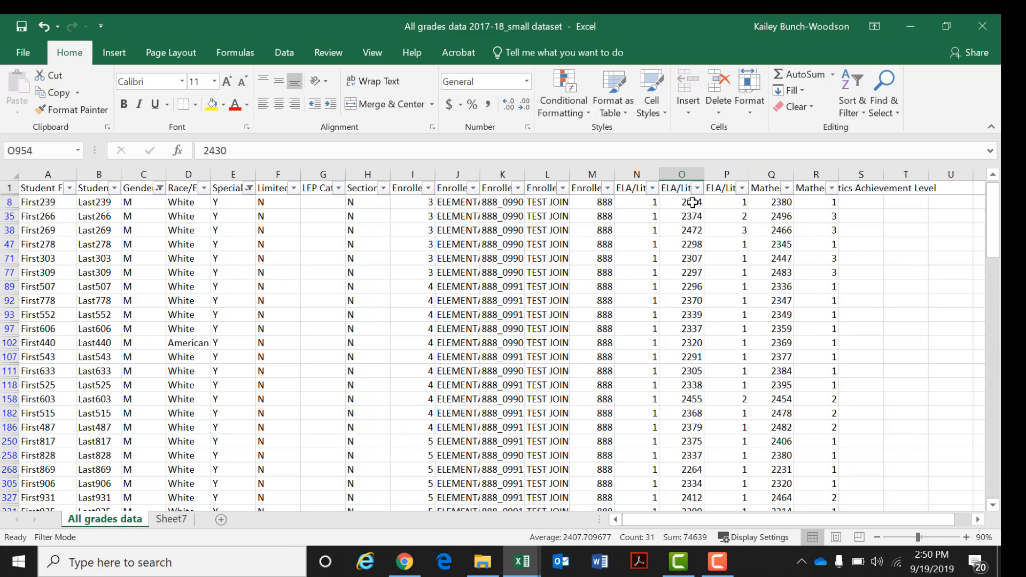
{"action": "left_click_drag", "start_coordinate": [693, 202], "coordinate": [691, 501]}
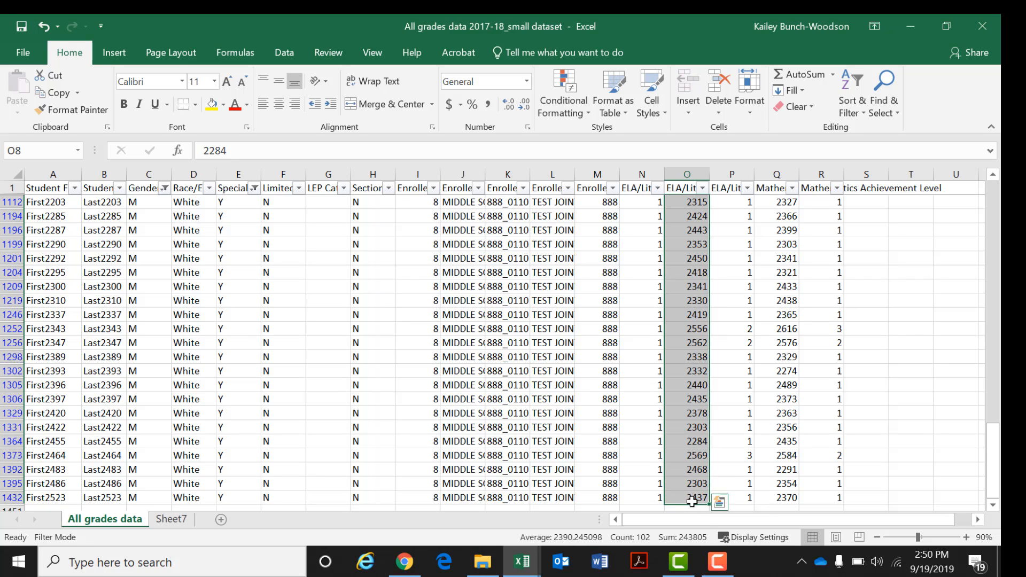
{"action": "key", "text": "ctrl+c"}
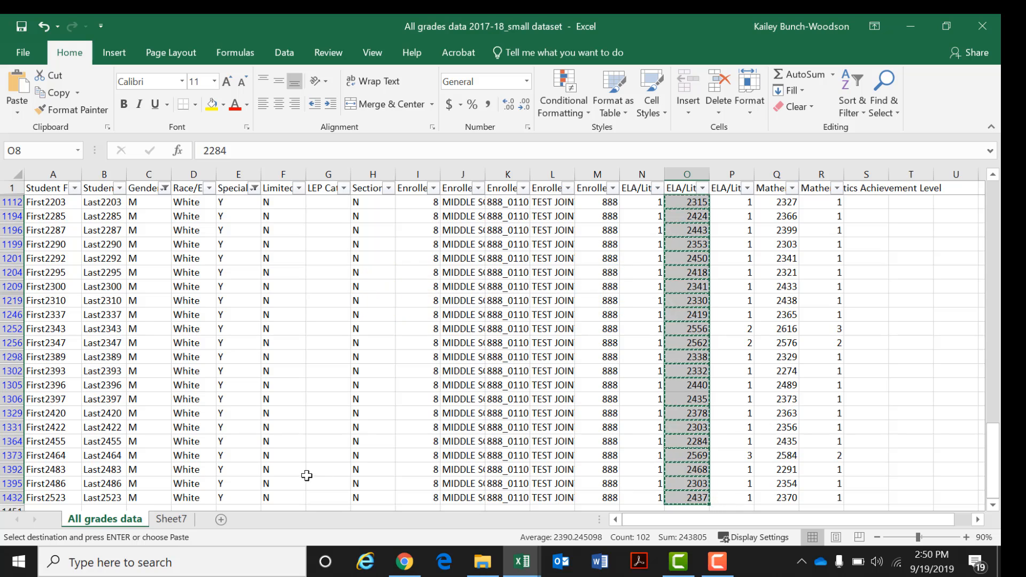
{"action": "left_click", "coordinate": [172, 518]}
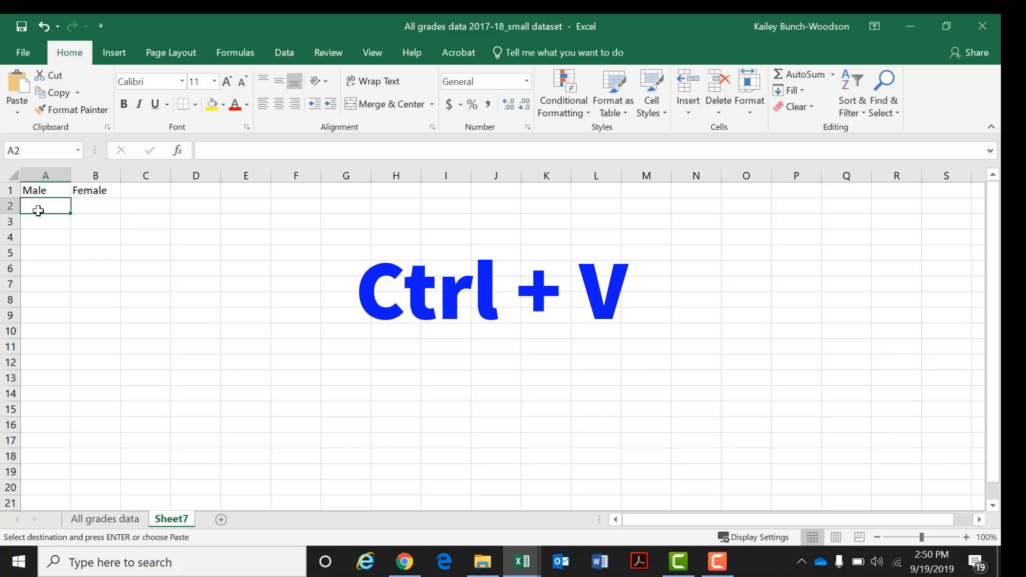
{"action": "key", "text": "ctrl+v"}
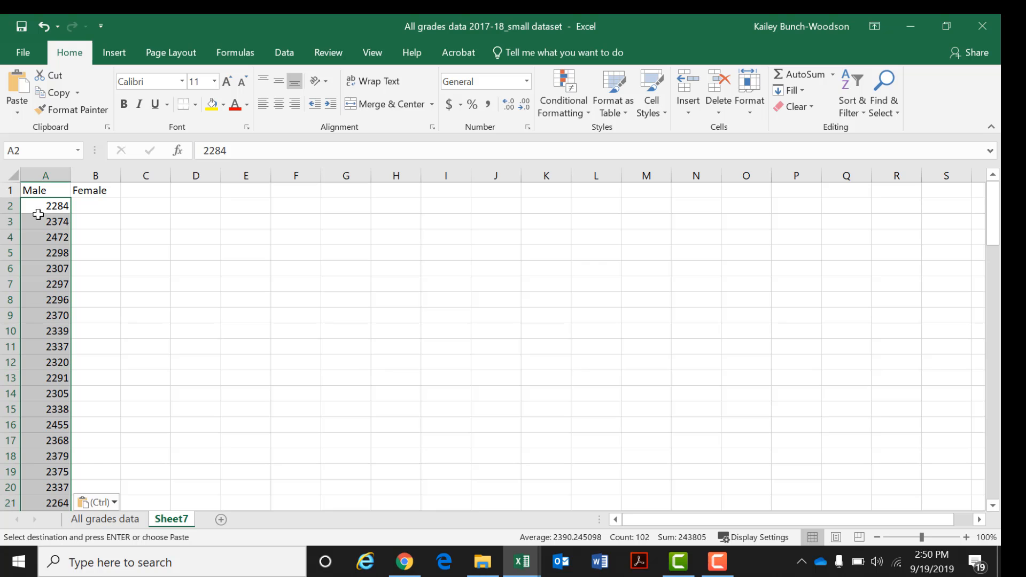
Step: Change the Gender filter on All grades data to show only the F records
{"action": "left_click", "coordinate": [101, 519]}
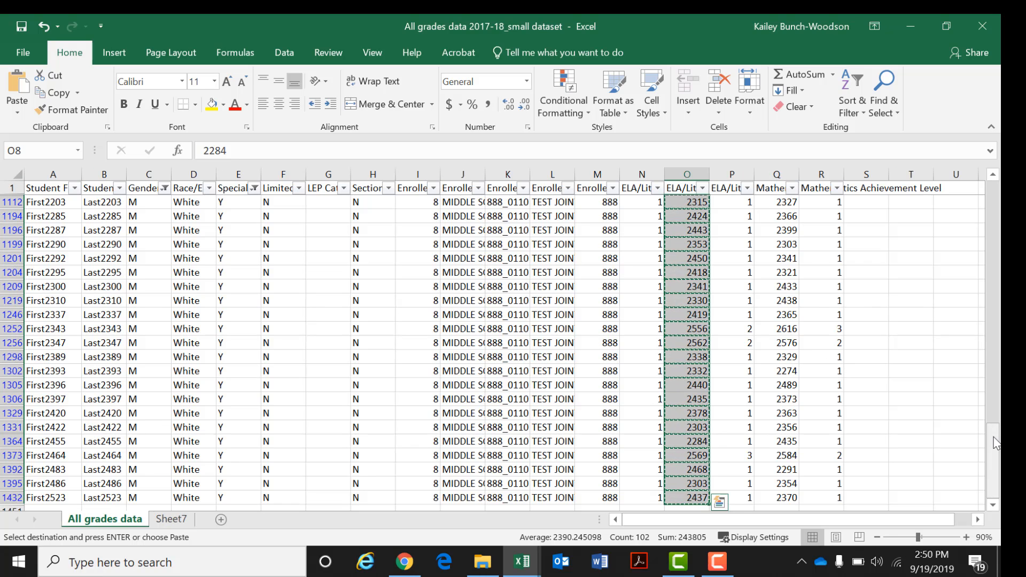
{"action": "left_click_drag", "start_coordinate": [995, 427], "coordinate": [996, 185]}
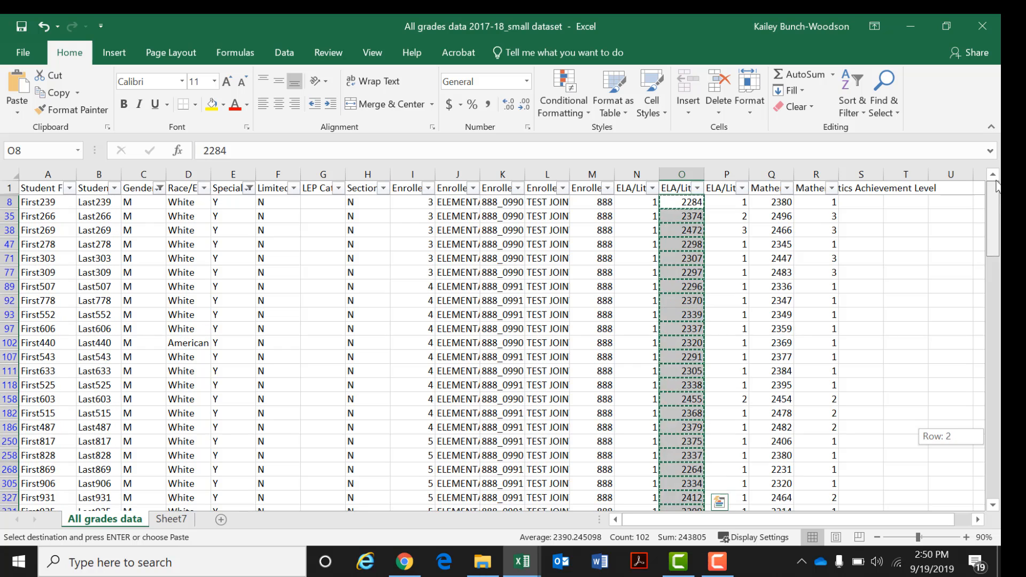
{"action": "left_click", "coordinate": [137, 191]}
{"action": "left_click", "coordinate": [159, 188]}
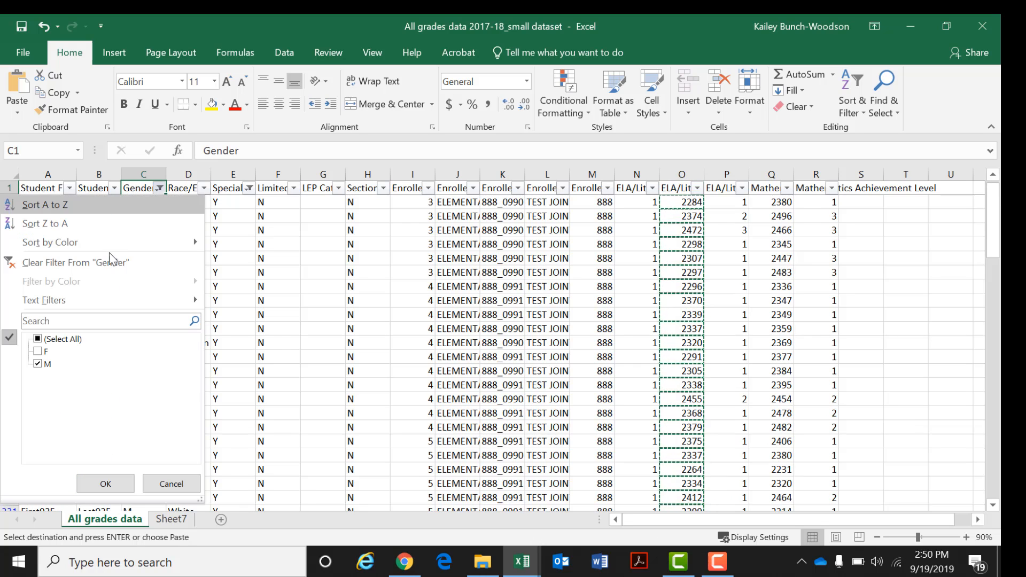
{"action": "left_click", "coordinate": [39, 365]}
{"action": "left_click", "coordinate": [37, 351]}
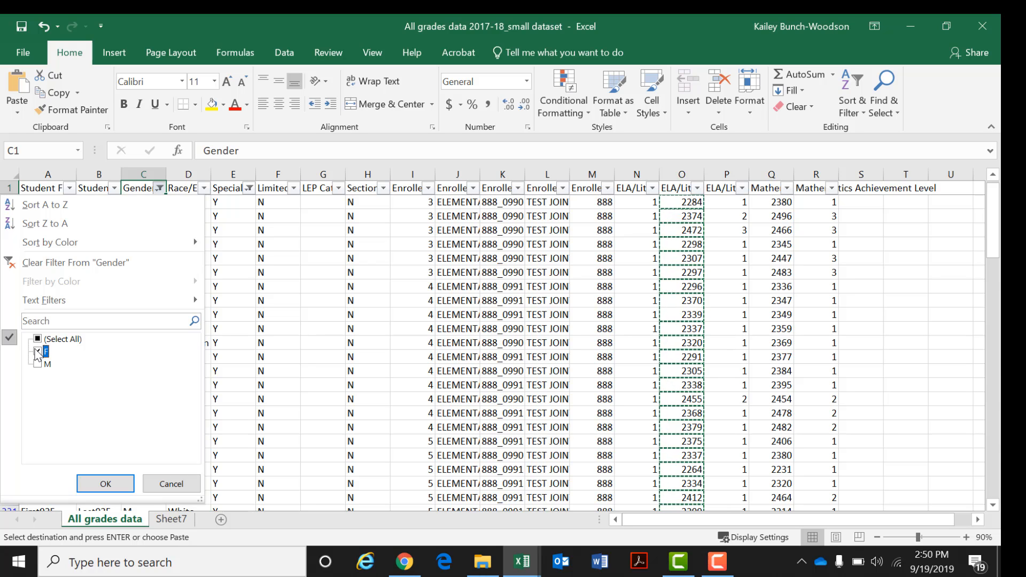
{"action": "left_click", "coordinate": [106, 484]}
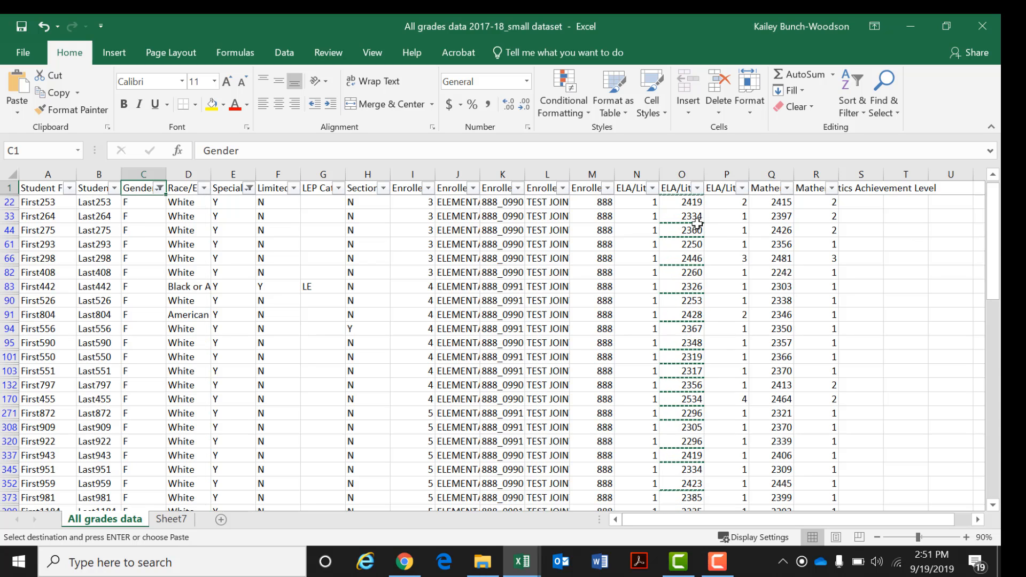
Step: Copy all filtered female ELA/Literacy Scale Score values into Sheet7, starting at B2 under Female
{"action": "left_click_drag", "start_coordinate": [675, 199], "coordinate": [688, 501]}
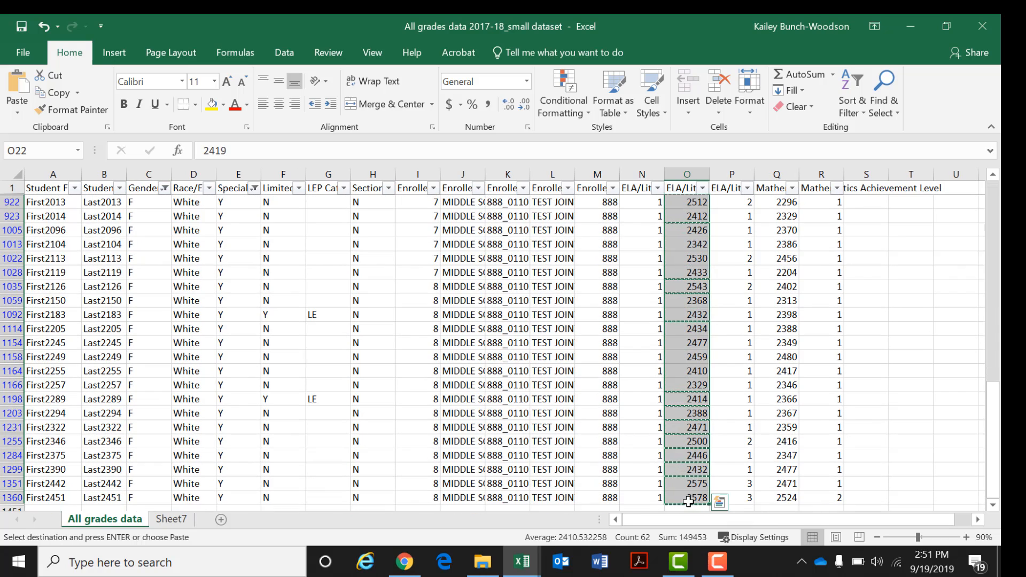
{"action": "left_click", "coordinate": [171, 519]}
{"action": "left_click", "coordinate": [99, 206]}
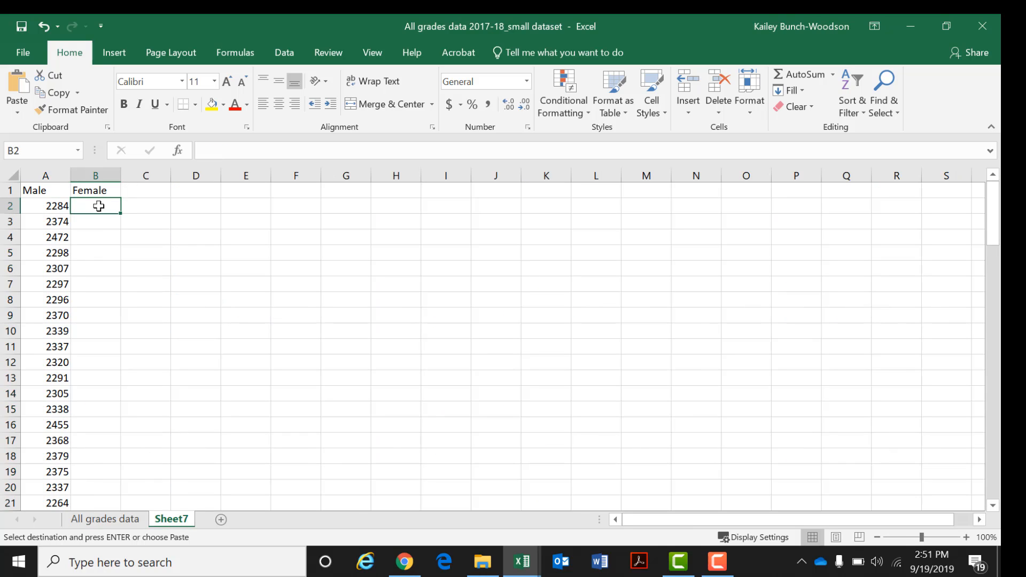
{"action": "key", "text": "ctrl+v"}
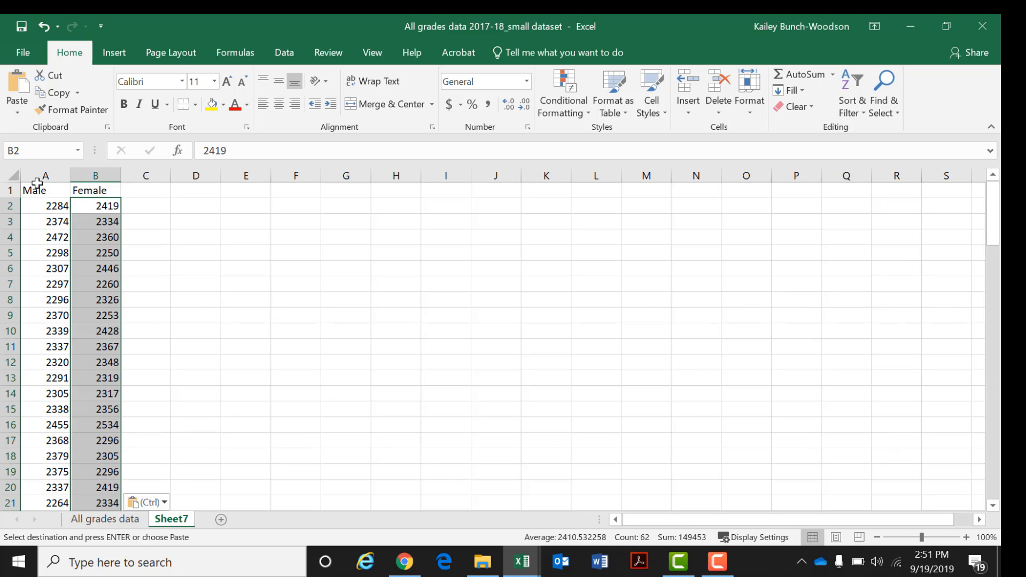
Step: Insert a Box and Whisker chart from the Male and Female score columns, A1 through B103
{"action": "left_click_drag", "start_coordinate": [36, 190], "coordinate": [85, 467]}
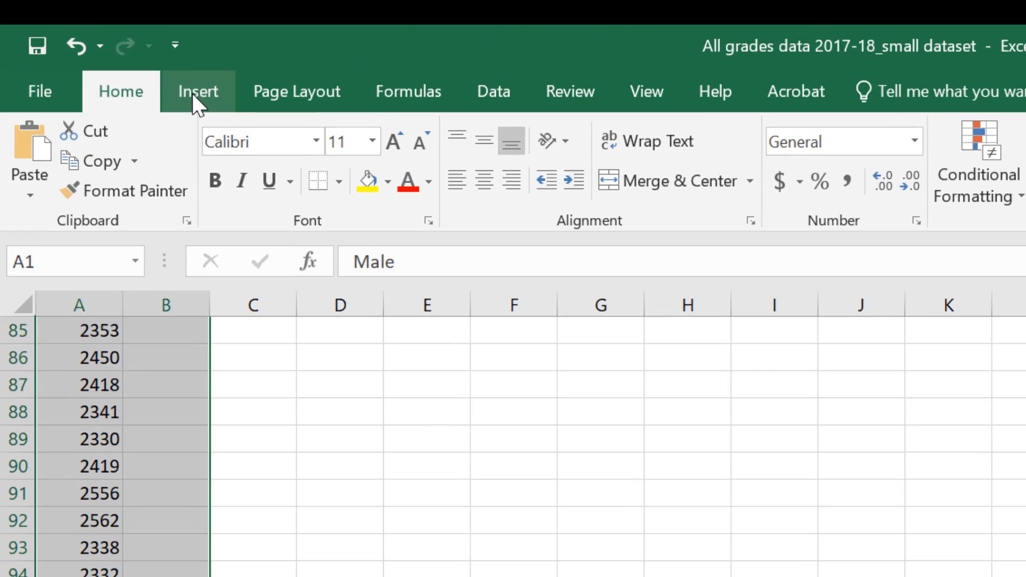
{"action": "left_click", "coordinate": [193, 94]}
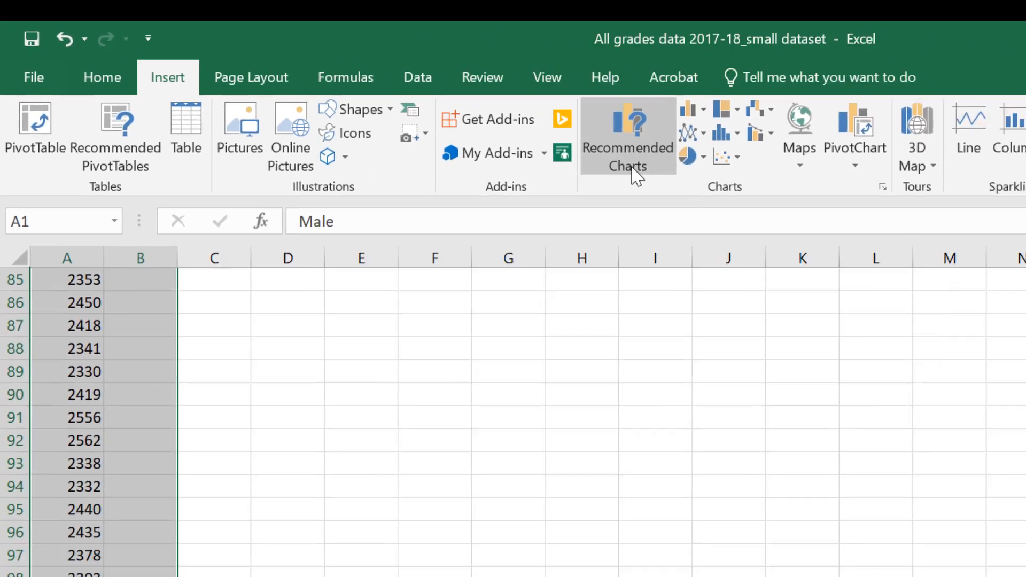
{"action": "left_click", "coordinate": [631, 169]}
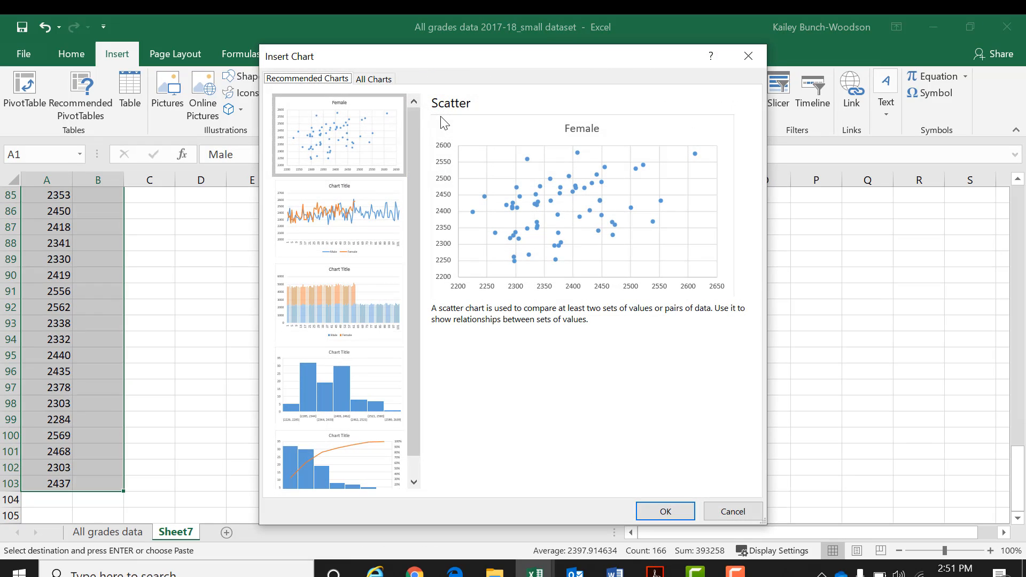
{"action": "left_click", "coordinate": [375, 81]}
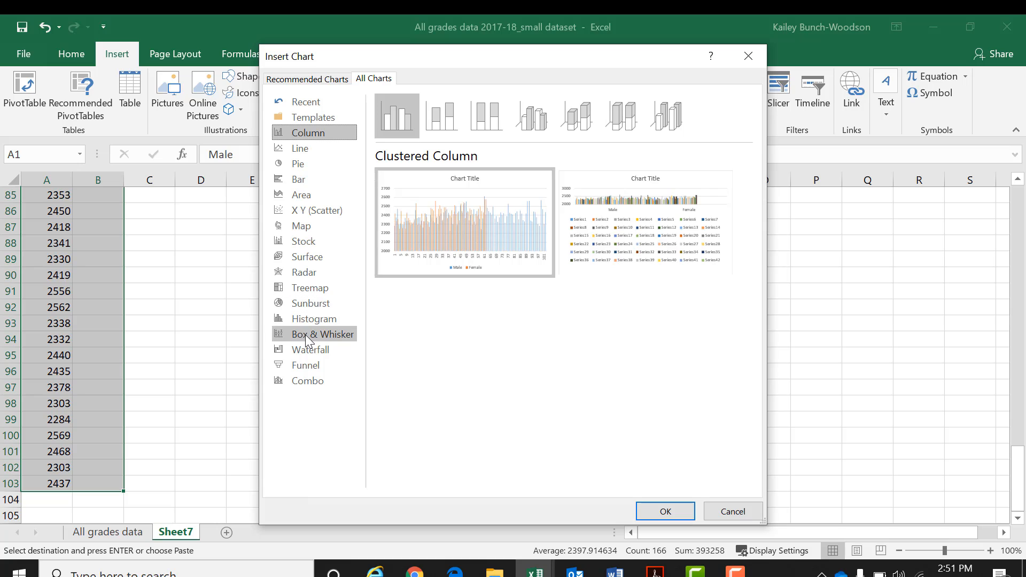
{"action": "left_click", "coordinate": [309, 336]}
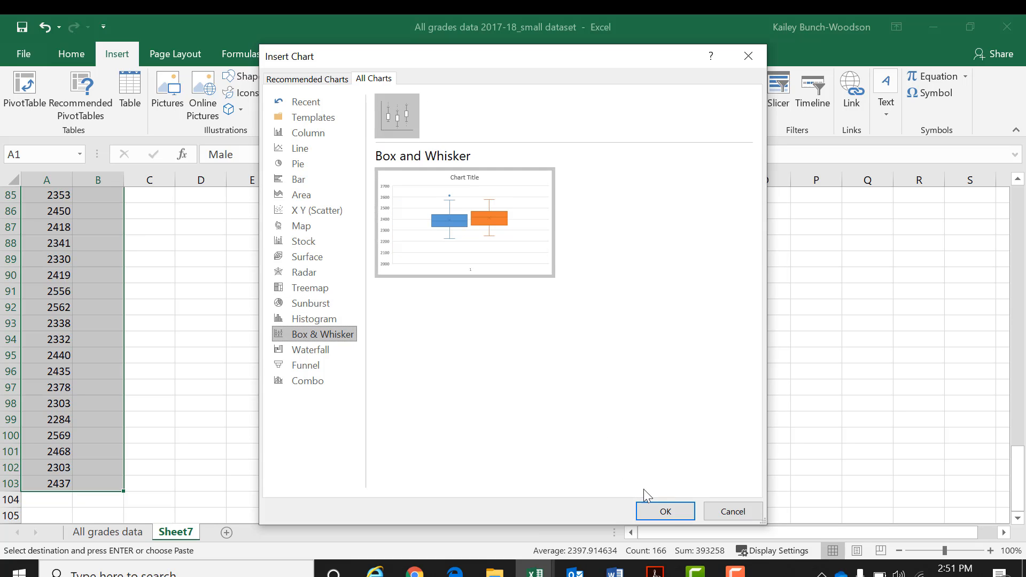
{"action": "left_click", "coordinate": [667, 510]}
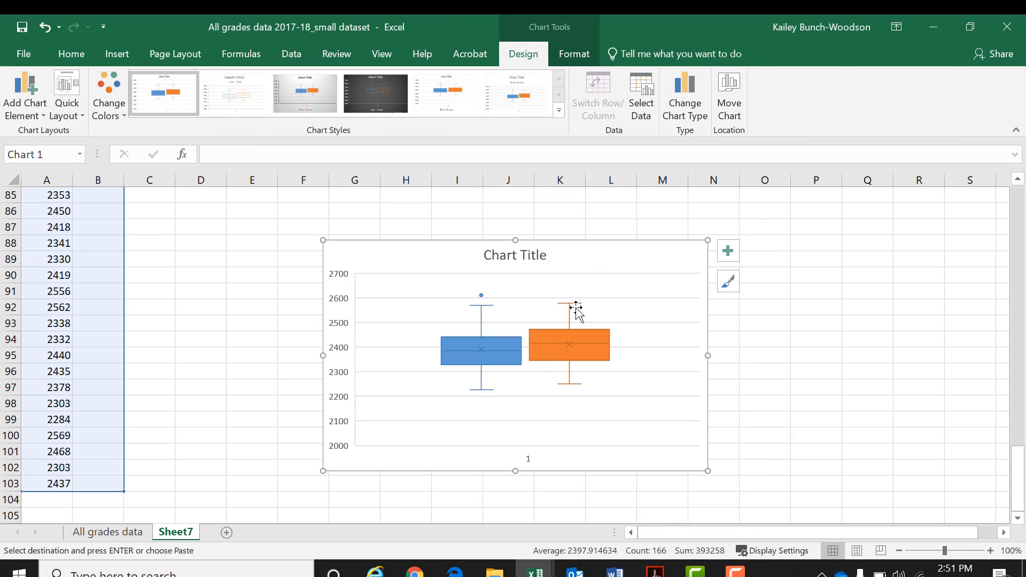
Step: Apply the chart style with solid boxes, minor gridlines and a legend above the plot, and enlarge the repositioned chart
{"action": "left_click_drag", "start_coordinate": [591, 263], "coordinate": [546, 227]}
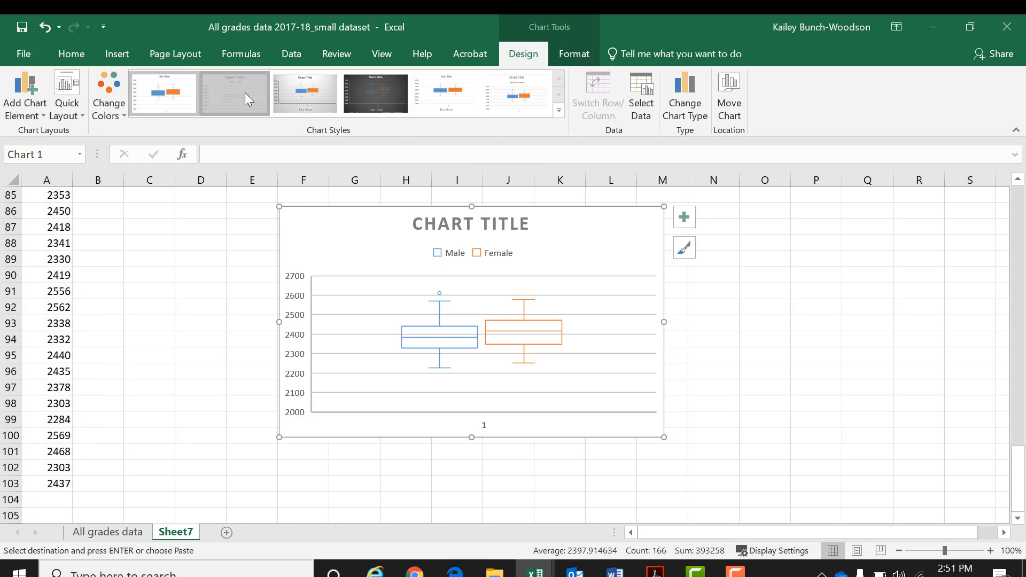
{"action": "left_click", "coordinate": [302, 92]}
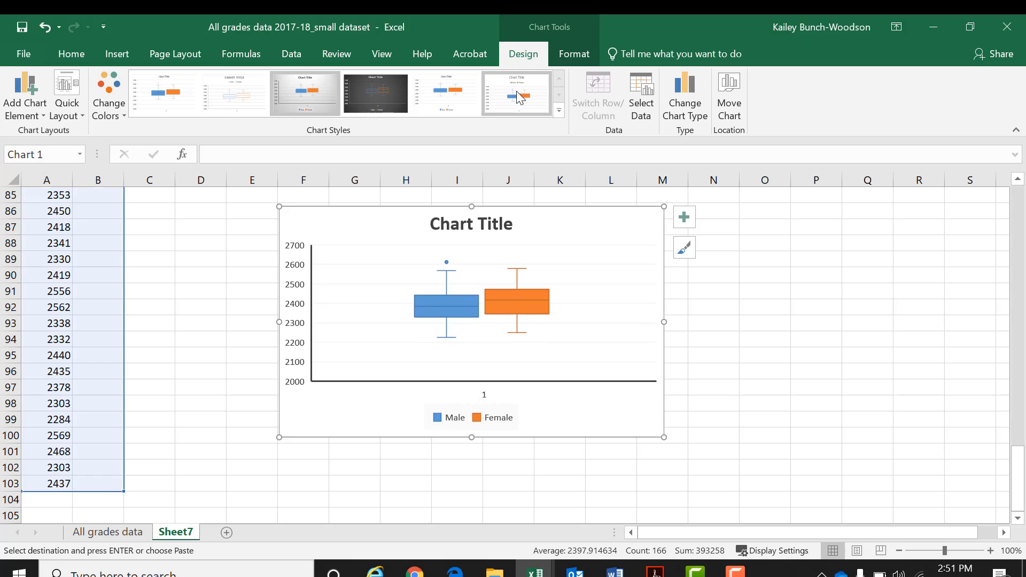
{"action": "left_click", "coordinate": [516, 92]}
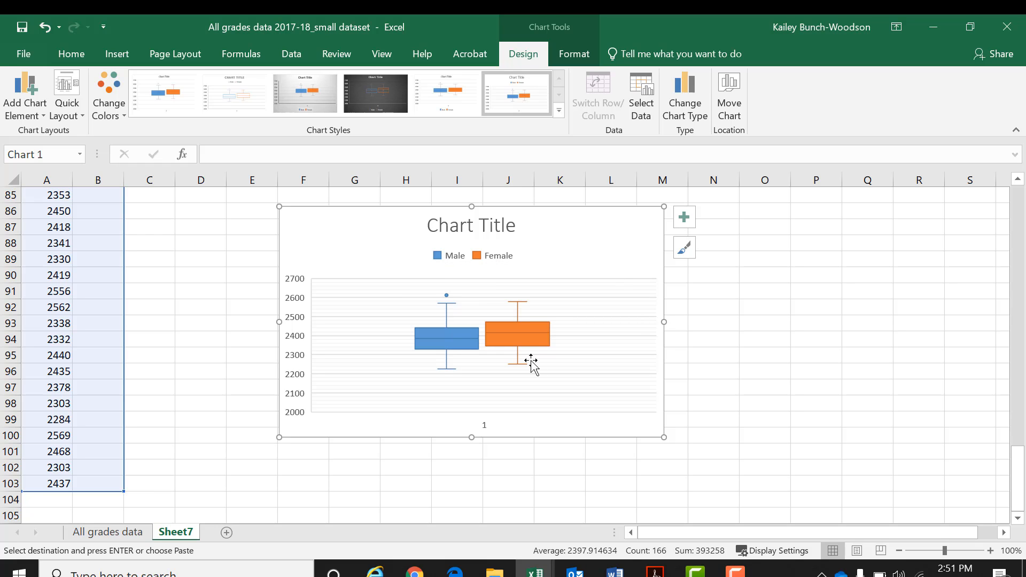
{"action": "left_click_drag", "start_coordinate": [664, 435], "coordinate": [844, 522]}
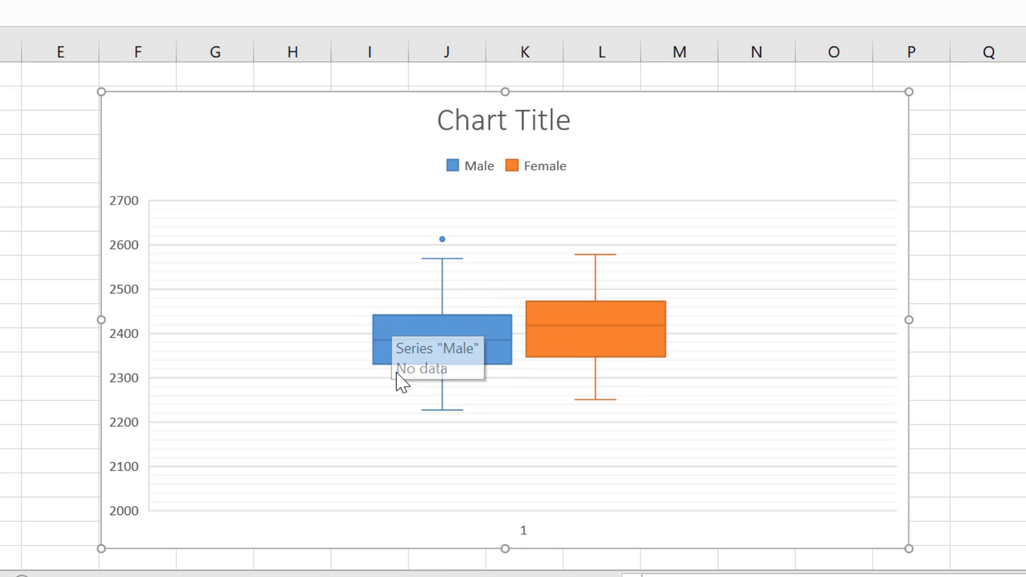
Step: Check the Male box's whiskers and outlier point, and open the Male data series formatting options
{"action": "mouse_move", "coordinate": [423, 365]}
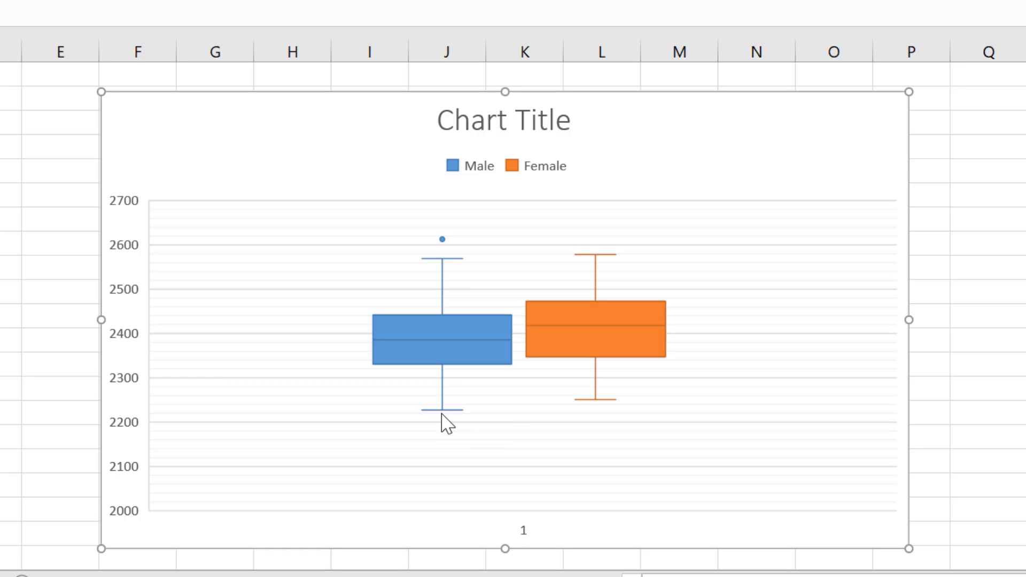
{"action": "mouse_move", "coordinate": [442, 418]}
{"action": "mouse_move", "coordinate": [443, 240]}
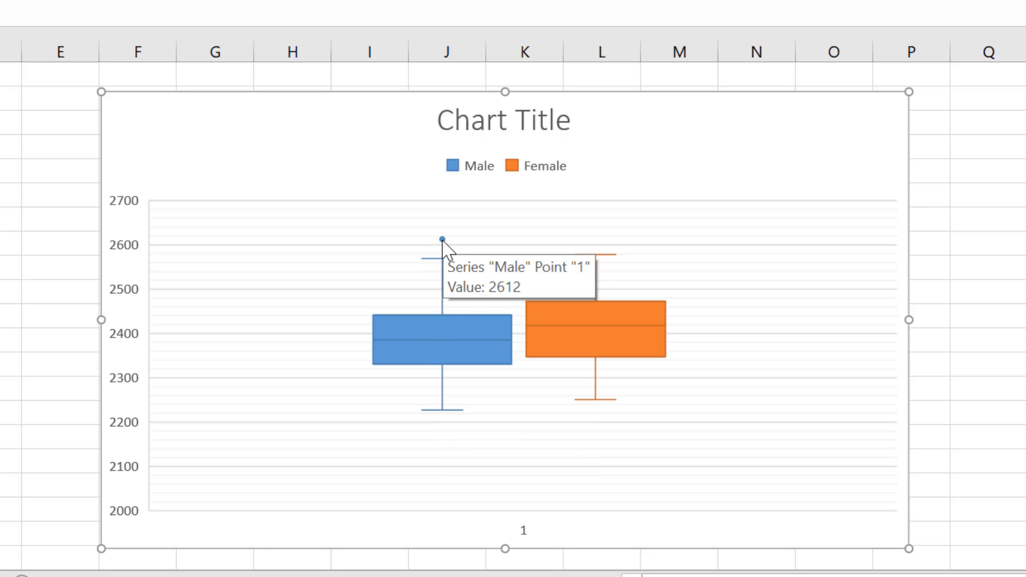
{"action": "left_click", "coordinate": [440, 355]}
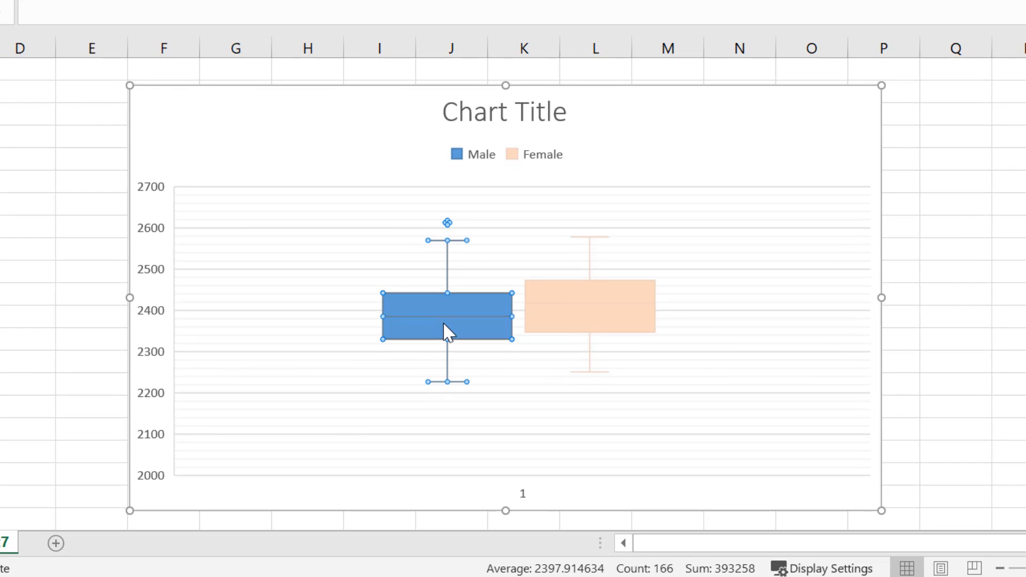
{"action": "right_click", "coordinate": [447, 332]}
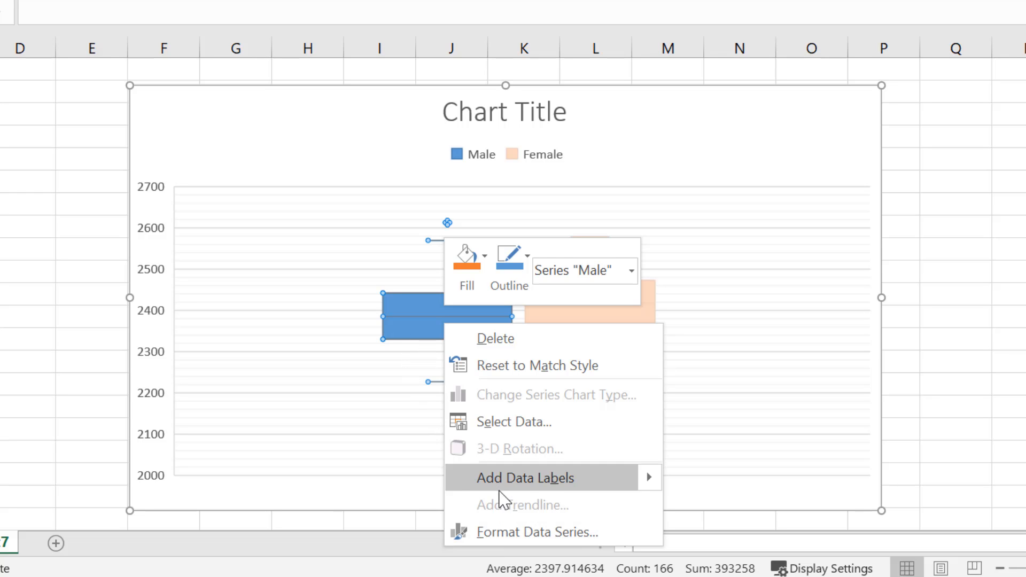
{"action": "left_click", "coordinate": [502, 533]}
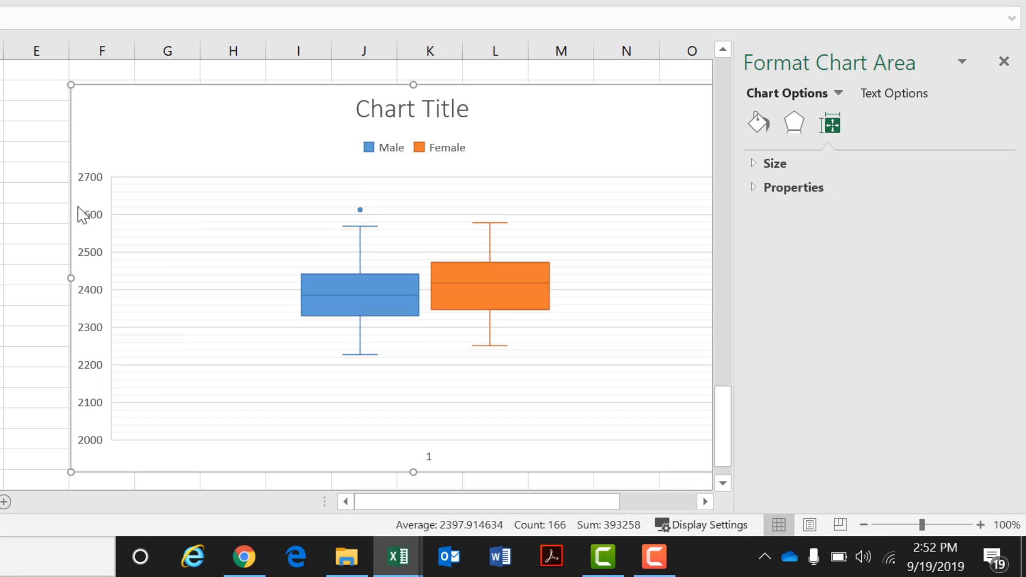
Step: Set the minimum bound of the chart's vertical axis to 2200
{"action": "left_click", "coordinate": [83, 220]}
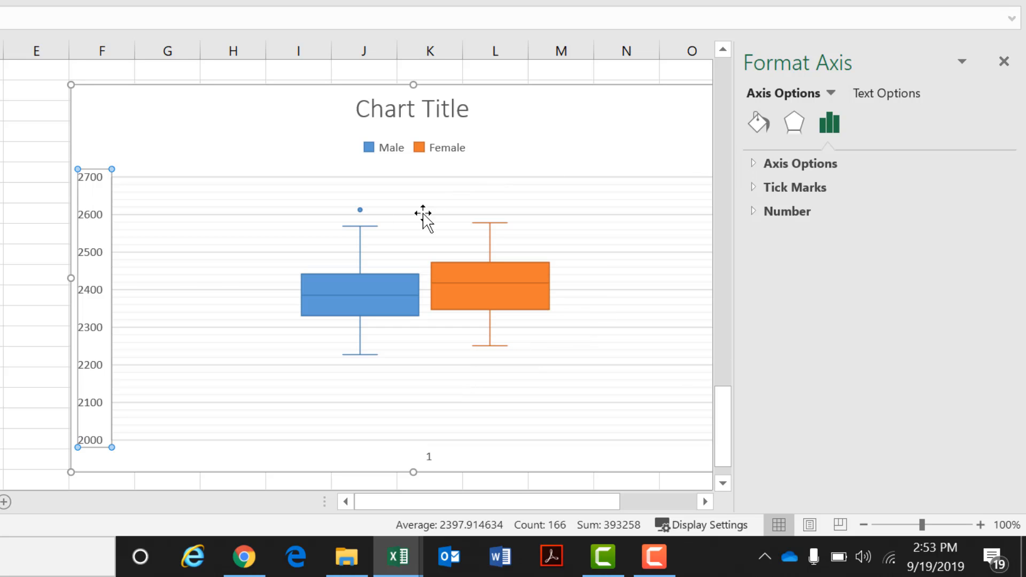
{"action": "right_click", "coordinate": [87, 276]}
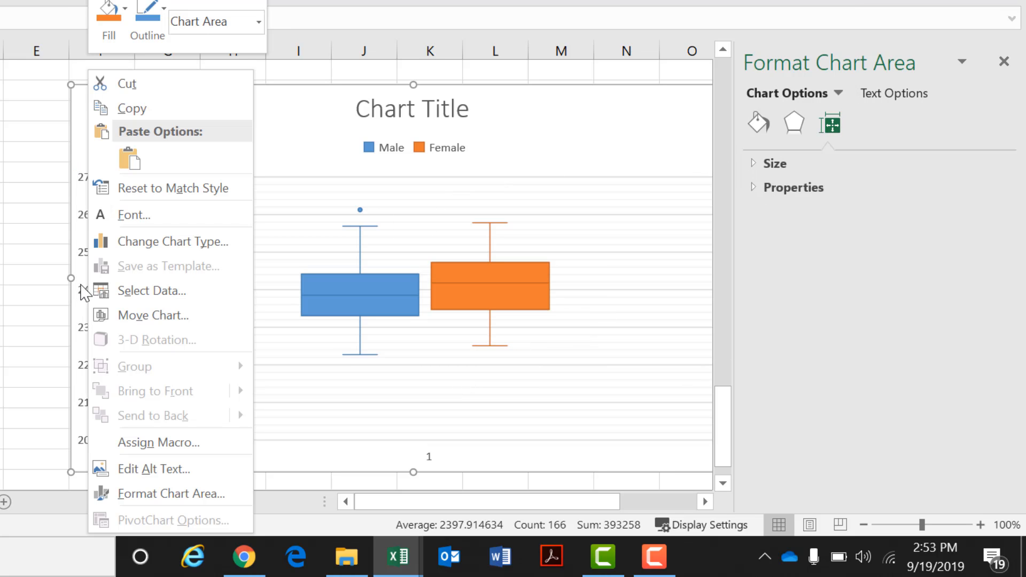
{"action": "left_click", "coordinate": [83, 291]}
{"action": "left_click", "coordinate": [90, 293]}
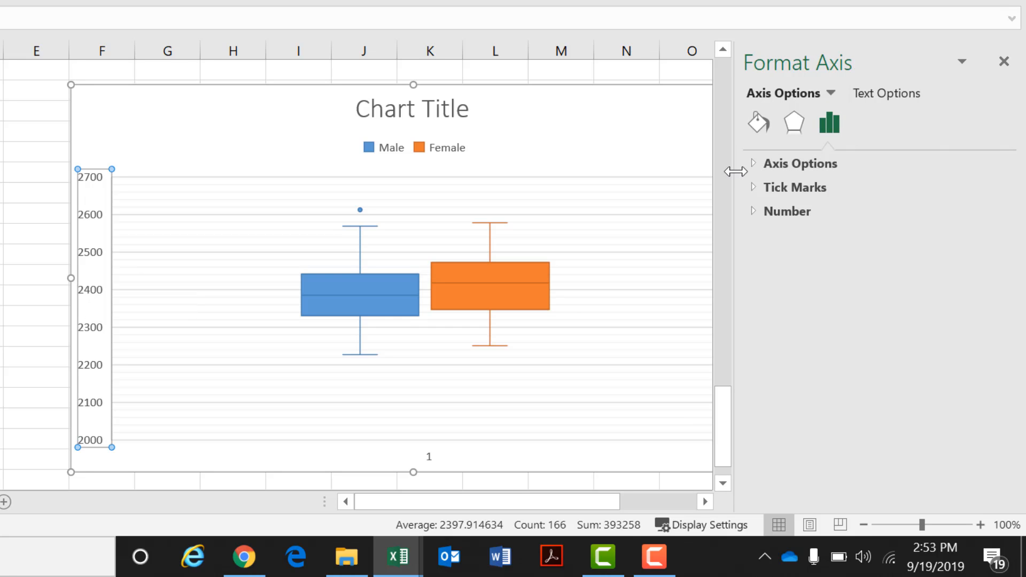
{"action": "left_click", "coordinate": [754, 162]}
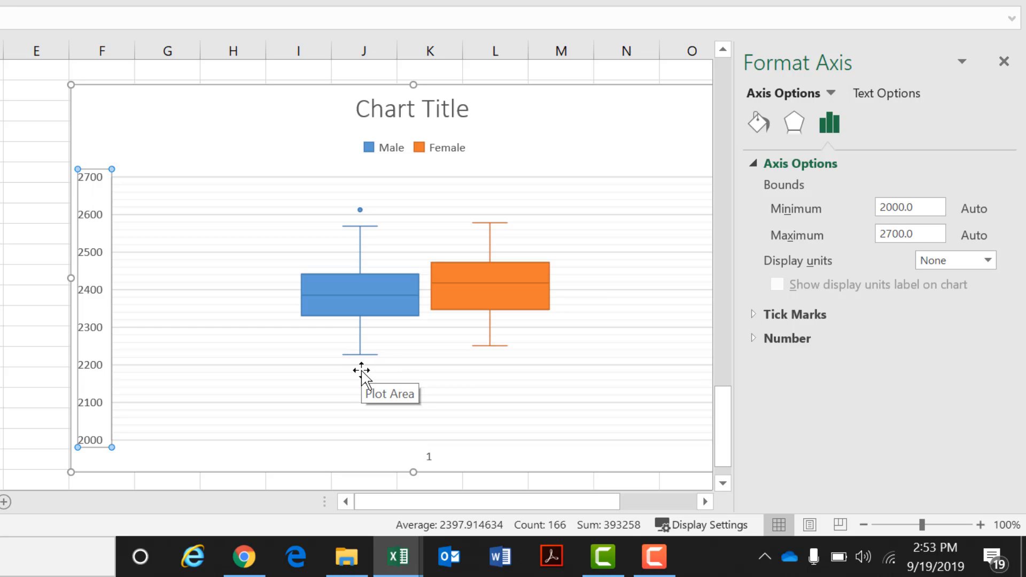
{"action": "left_click", "coordinate": [921, 203]}
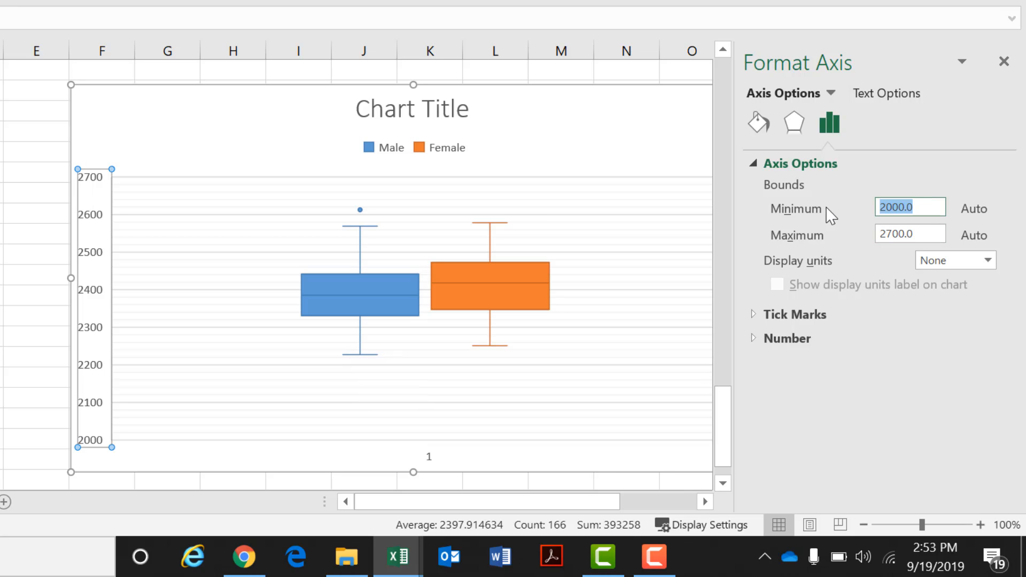
{"action": "type", "text": "2200"}
{"action": "key", "text": "Return"}
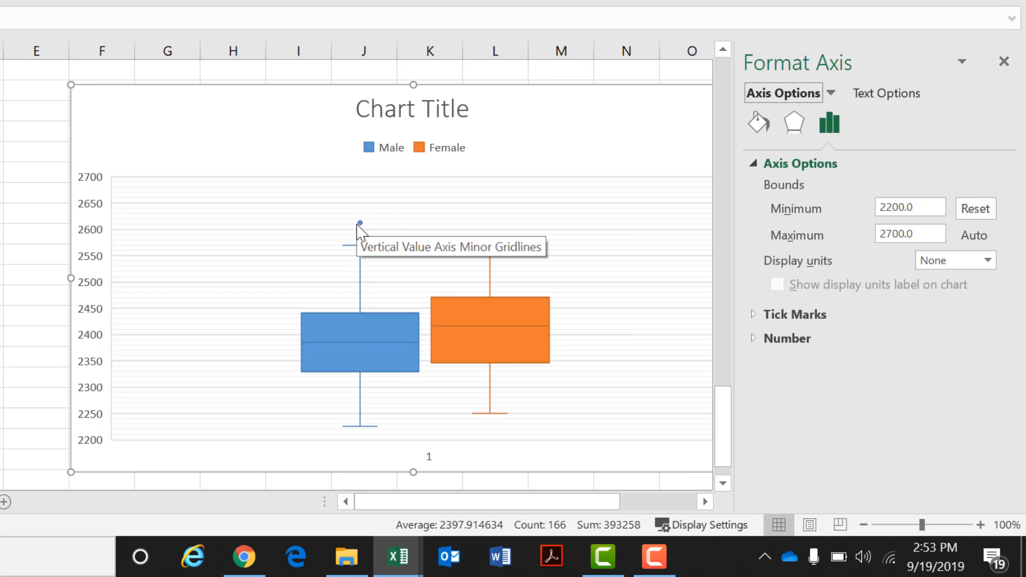
Step: Set the maximum bound of the chart's vertical axis to 2650
{"action": "mouse_move", "coordinate": [357, 224]}
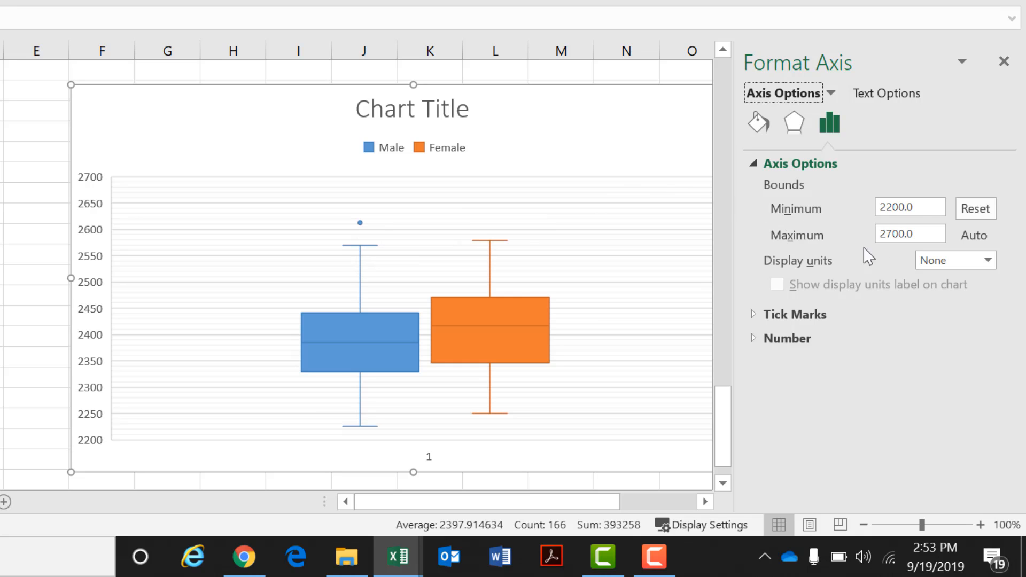
{"action": "left_click_drag", "start_coordinate": [934, 230], "coordinate": [821, 227]}
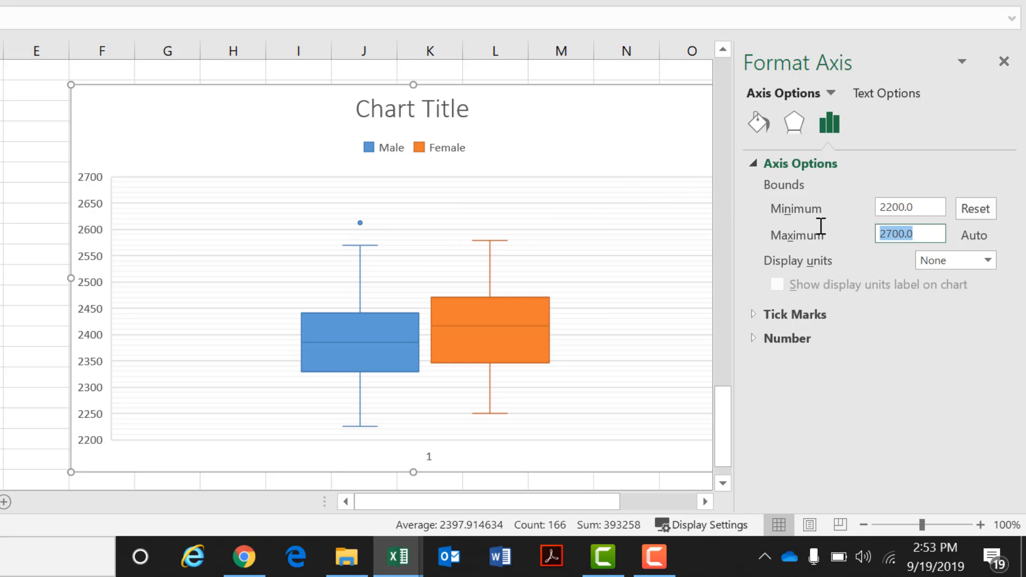
{"action": "type", "text": "2650"}
{"action": "key", "text": "Return"}
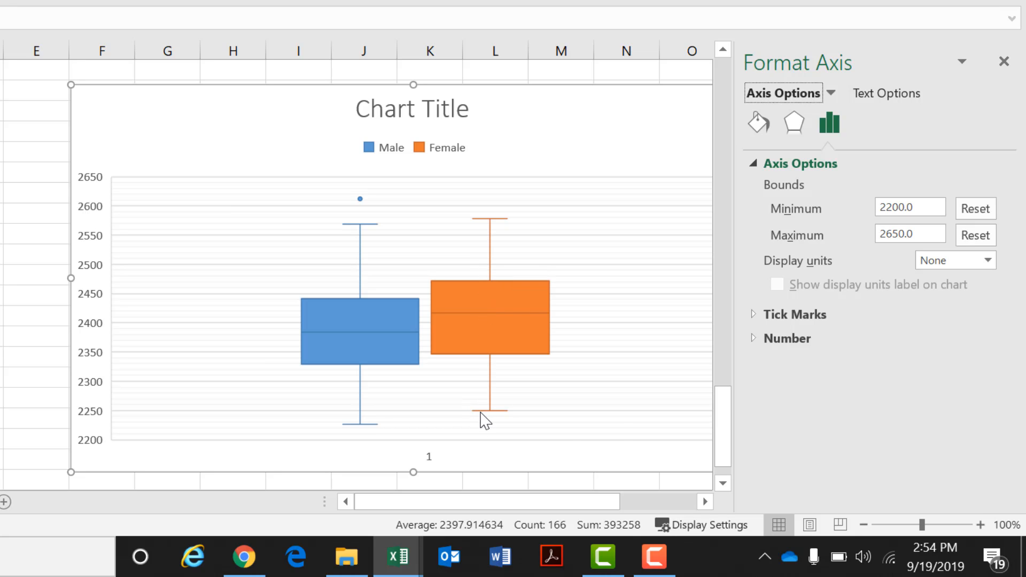
Step: Add data labels to both the Female and the Male series of the box and whisker chart
{"action": "mouse_move", "coordinate": [481, 412]}
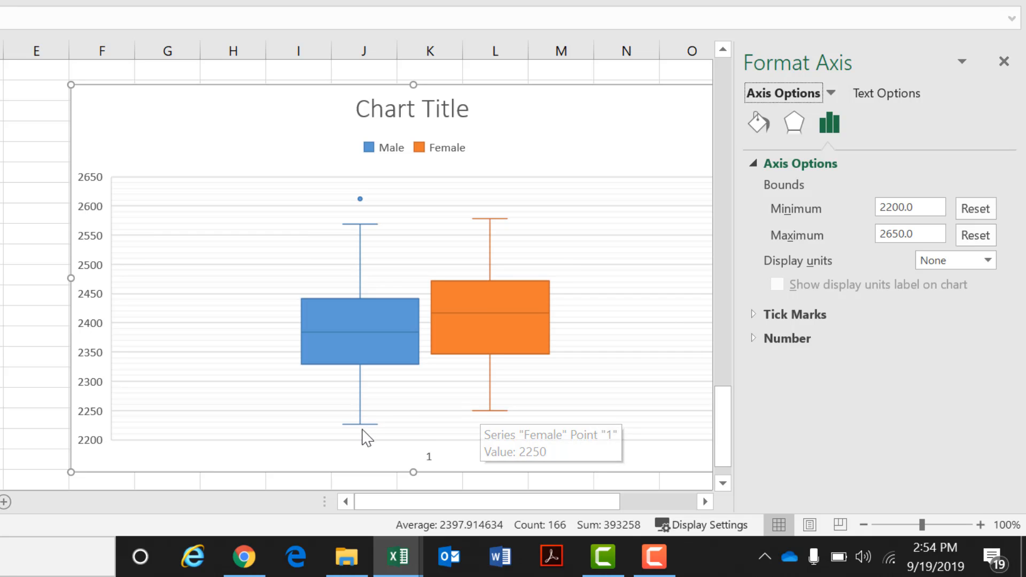
{"action": "left_click", "coordinate": [537, 341]}
{"action": "right_click", "coordinate": [537, 339]}
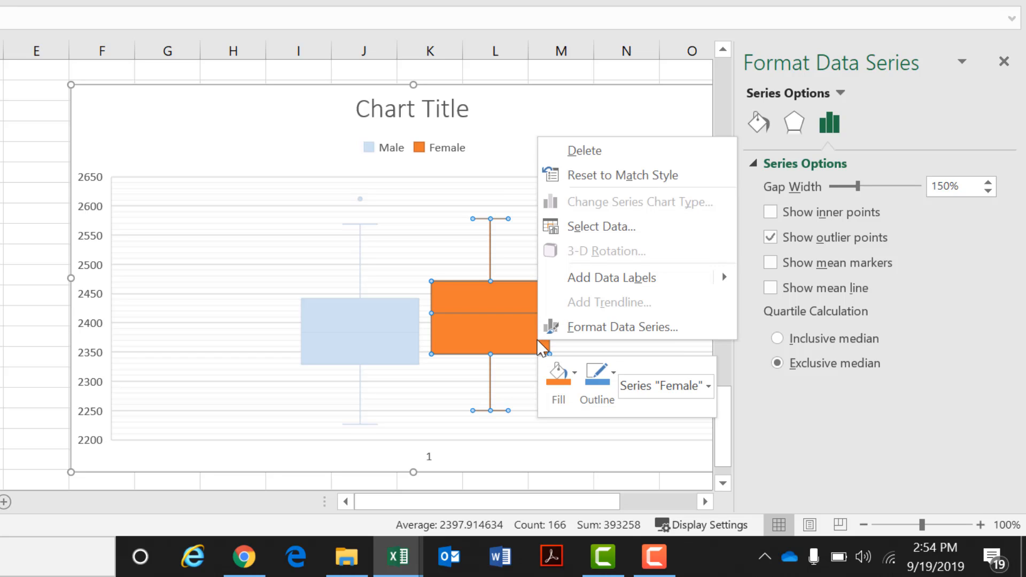
{"action": "left_click", "coordinate": [582, 288]}
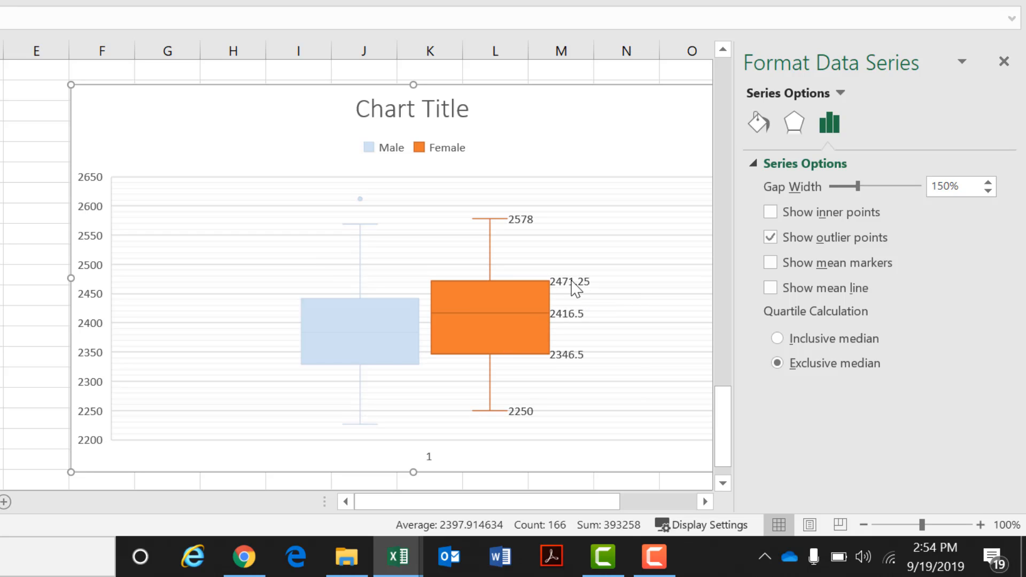
{"action": "left_click", "coordinate": [388, 348]}
{"action": "right_click", "coordinate": [387, 349]}
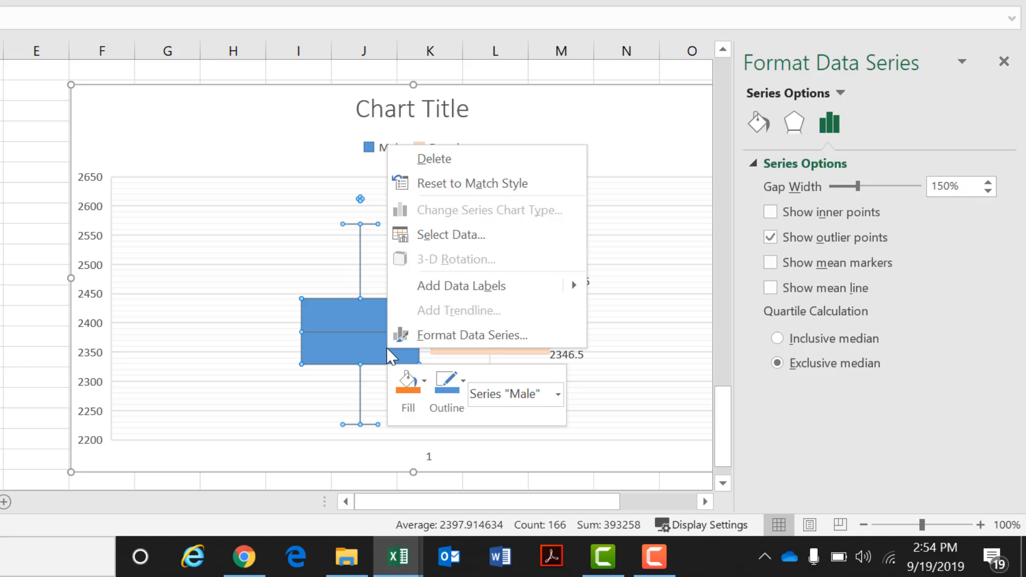
{"action": "left_click", "coordinate": [437, 288]}
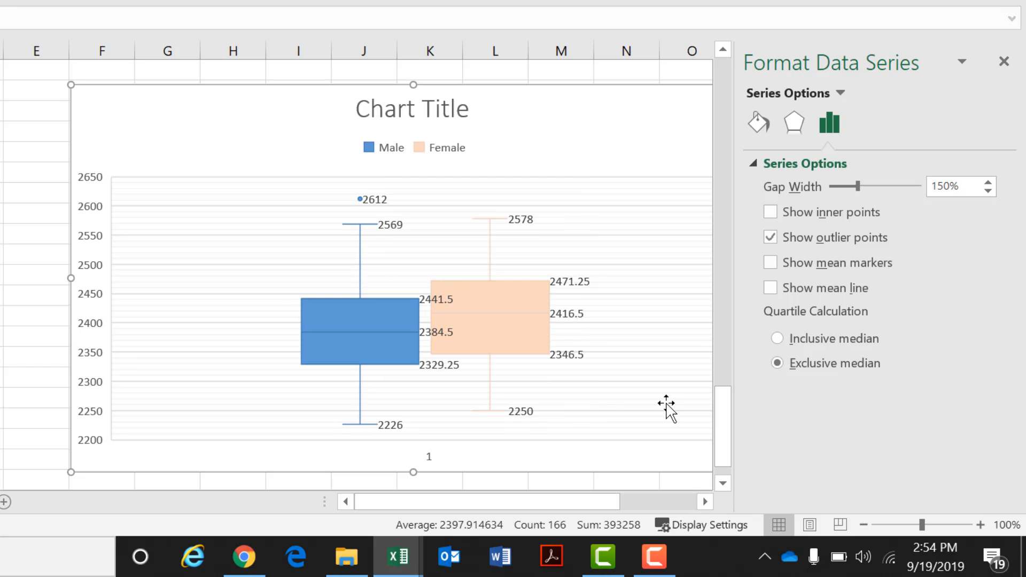
Step: Enlarge the Male series' data labels to font size 10.5 and delete the label at the bottom edge of the Male box
{"action": "left_click", "coordinate": [500, 306]}
{"action": "right_click", "coordinate": [501, 305]}
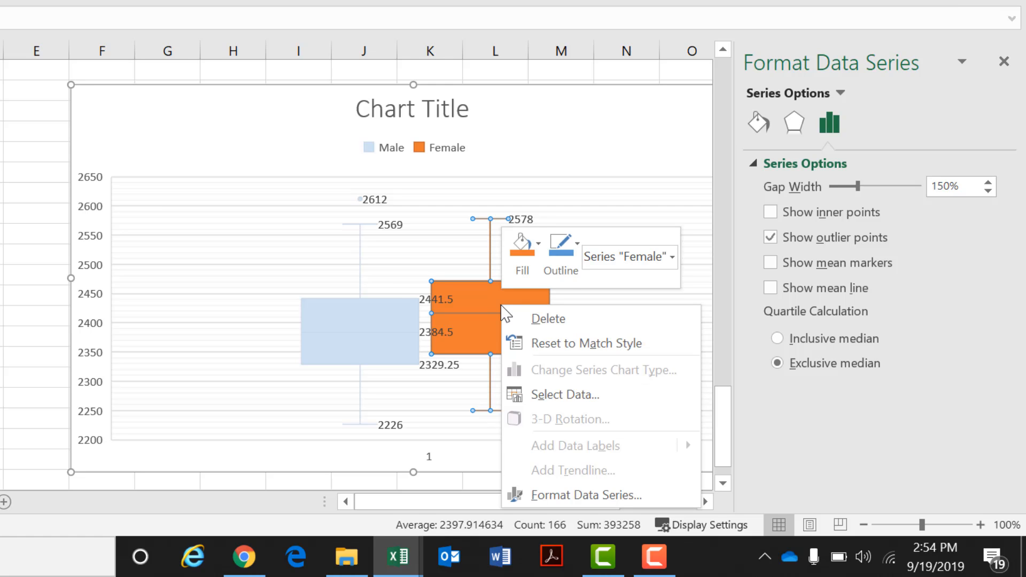
{"action": "left_click", "coordinate": [431, 328]}
{"action": "left_click", "coordinate": [438, 329]}
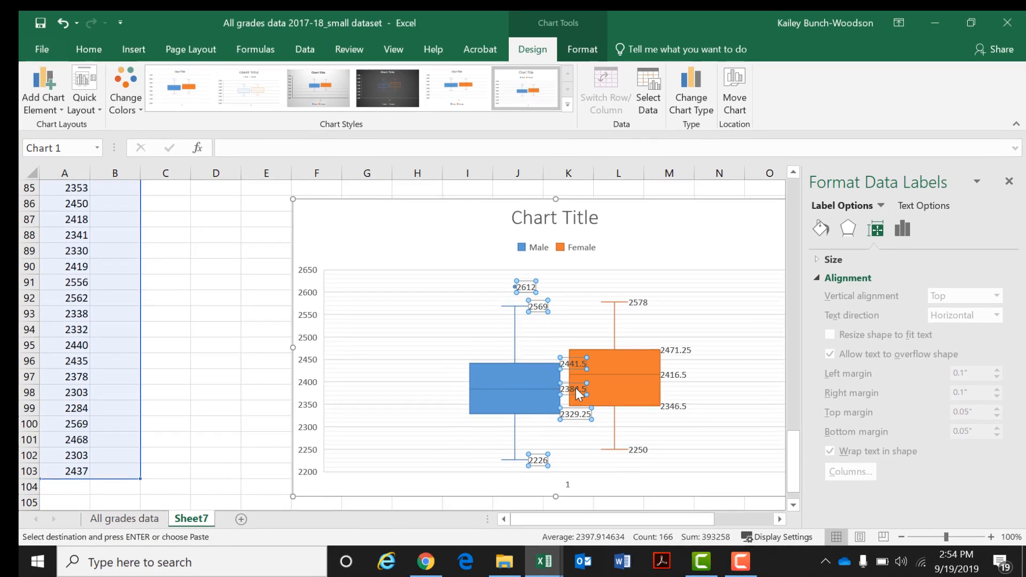
{"action": "left_click", "coordinate": [89, 52]}
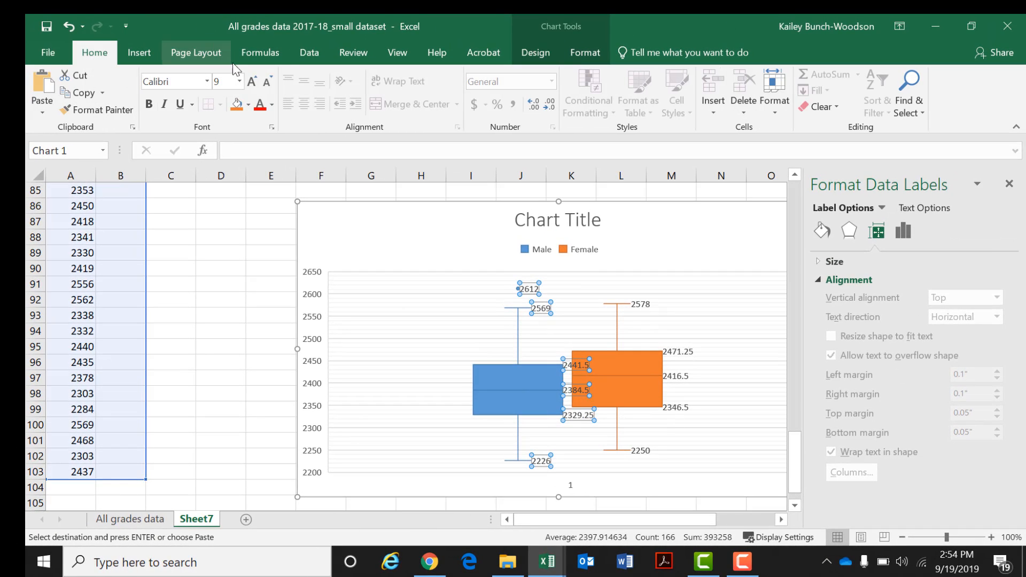
{"action": "left_click", "coordinate": [251, 82]}
{"action": "left_click", "coordinate": [252, 81]}
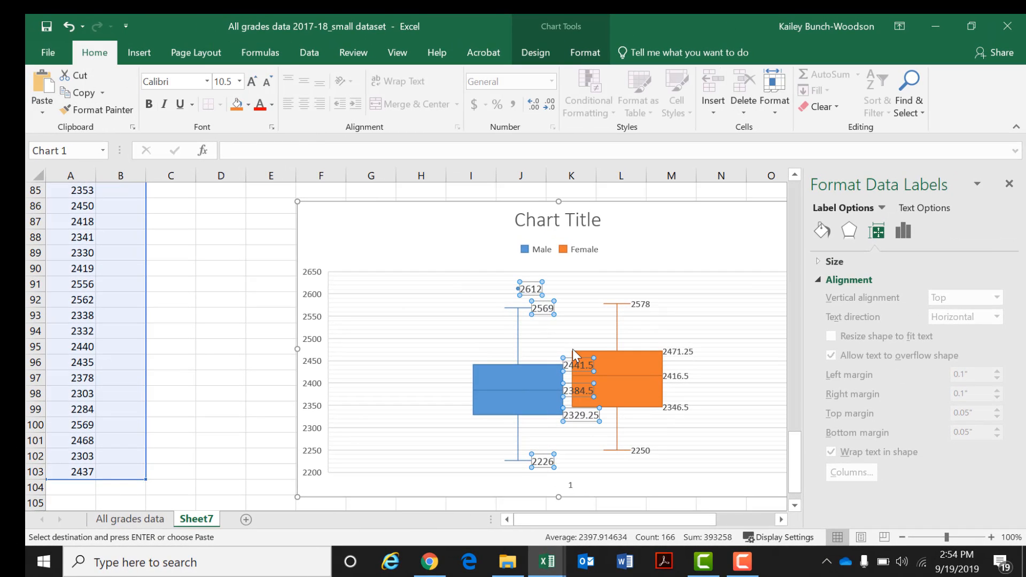
{"action": "left_click", "coordinate": [580, 422]}
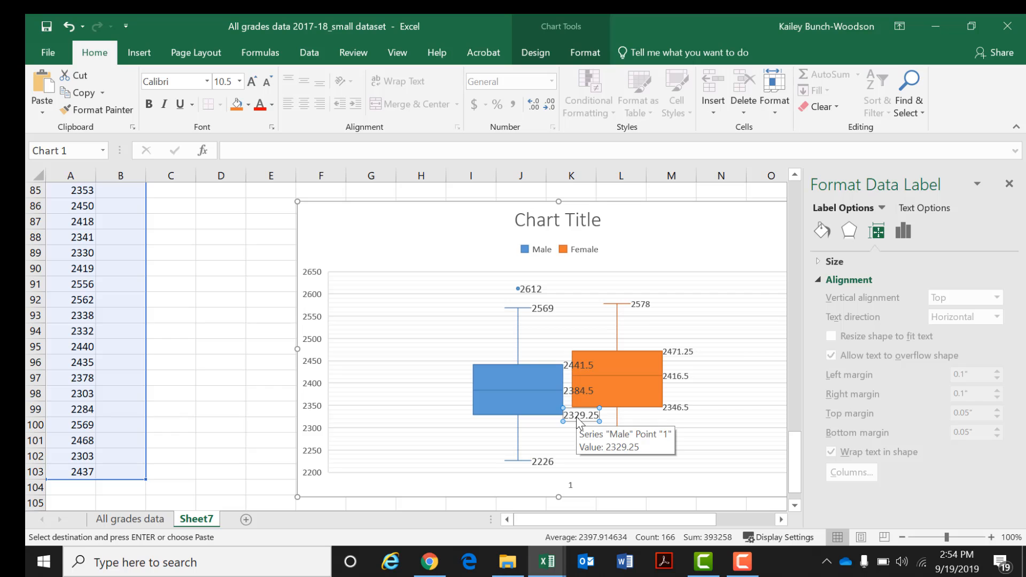
{"action": "key", "text": "Delete"}
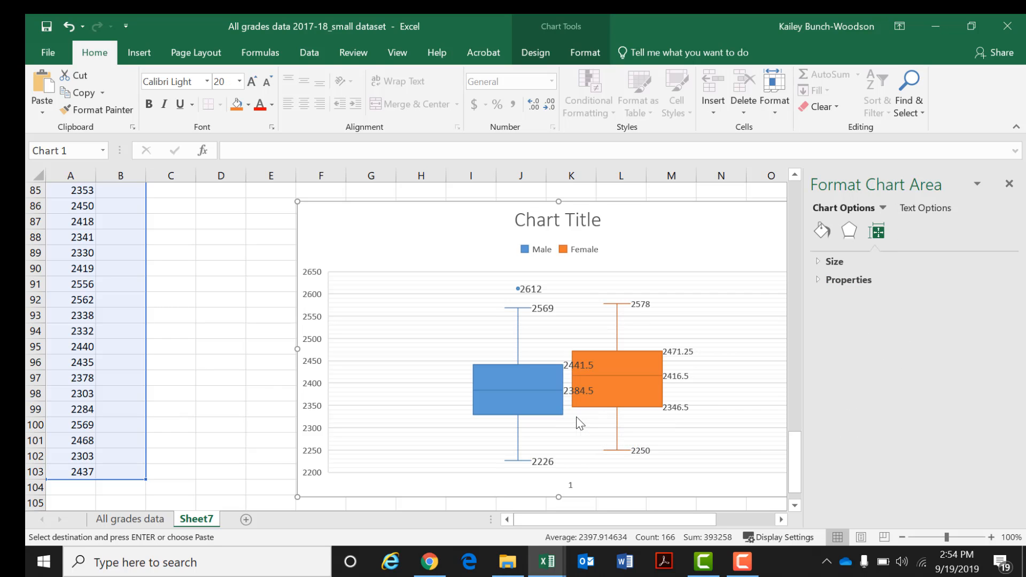
Step: Delete all remaining data labels of the Male series from the box and whisker chart
{"action": "left_click", "coordinate": [569, 367]}
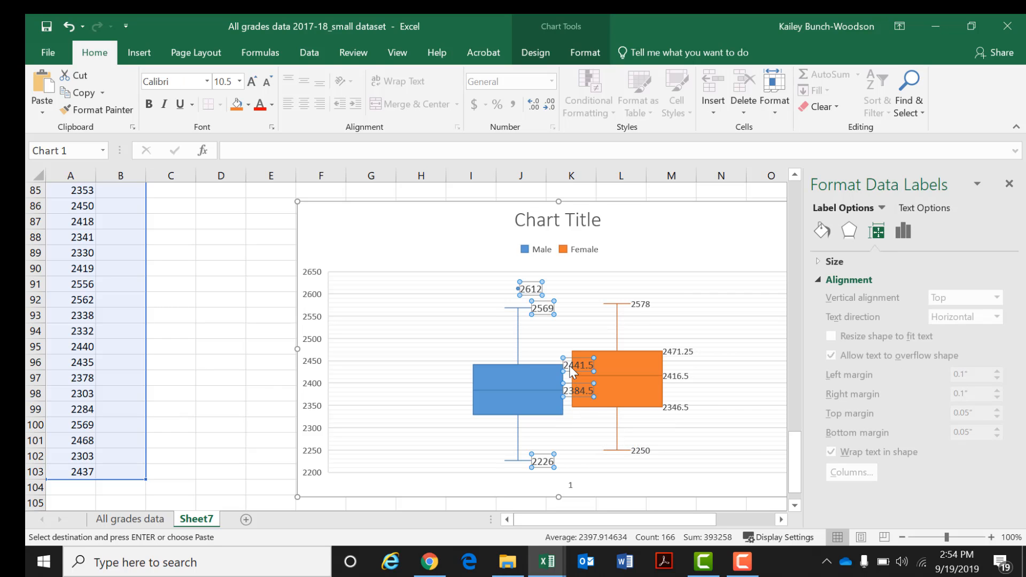
{"action": "key", "text": "Delete"}
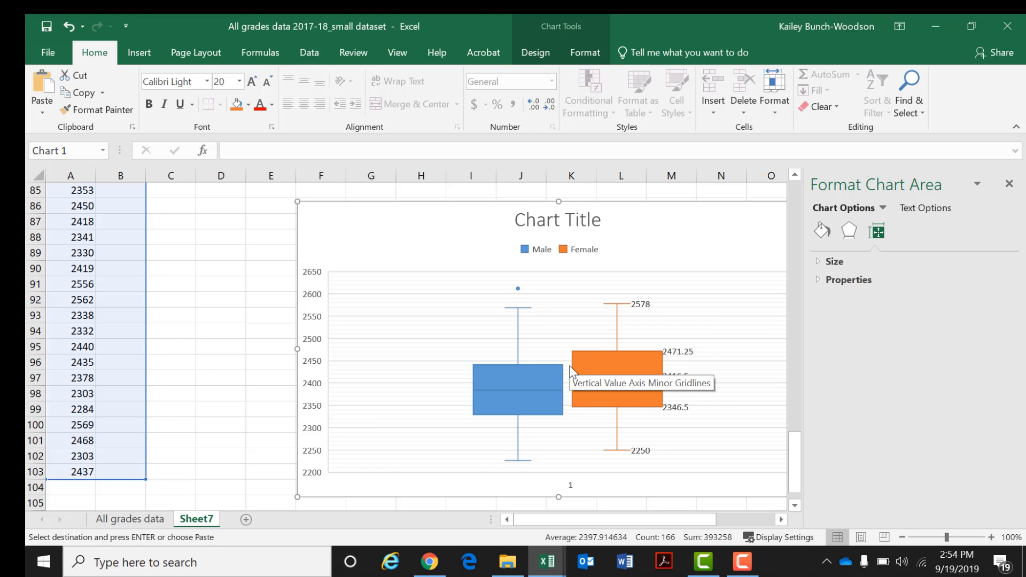
Step: Replace the placeholder chart title with "2017-18 Scale Scores District Name"
{"action": "left_click", "coordinate": [552, 220]}
{"action": "left_click_drag", "start_coordinate": [515, 219], "coordinate": [607, 221]}
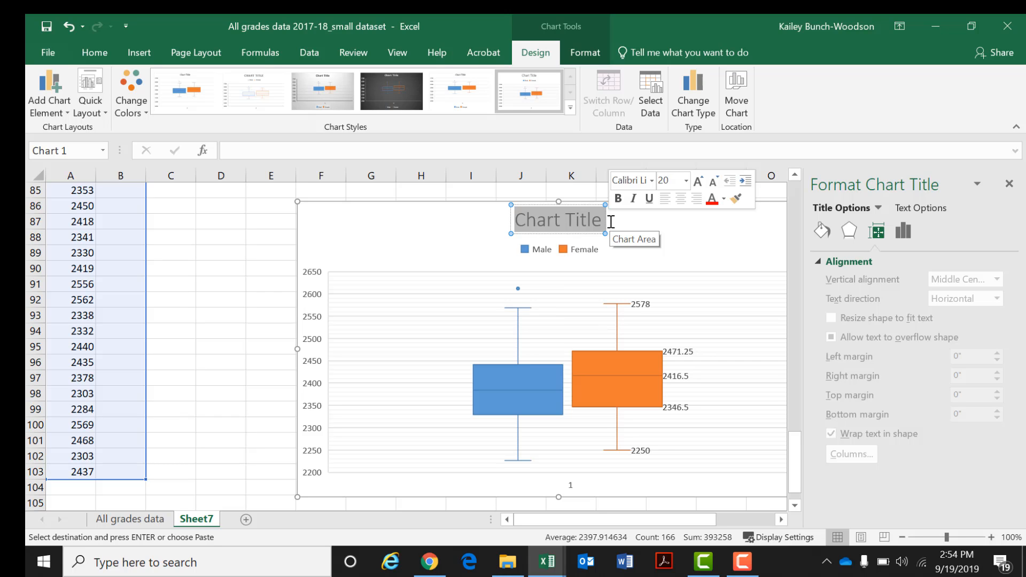
{"action": "type", "text": "2017"}
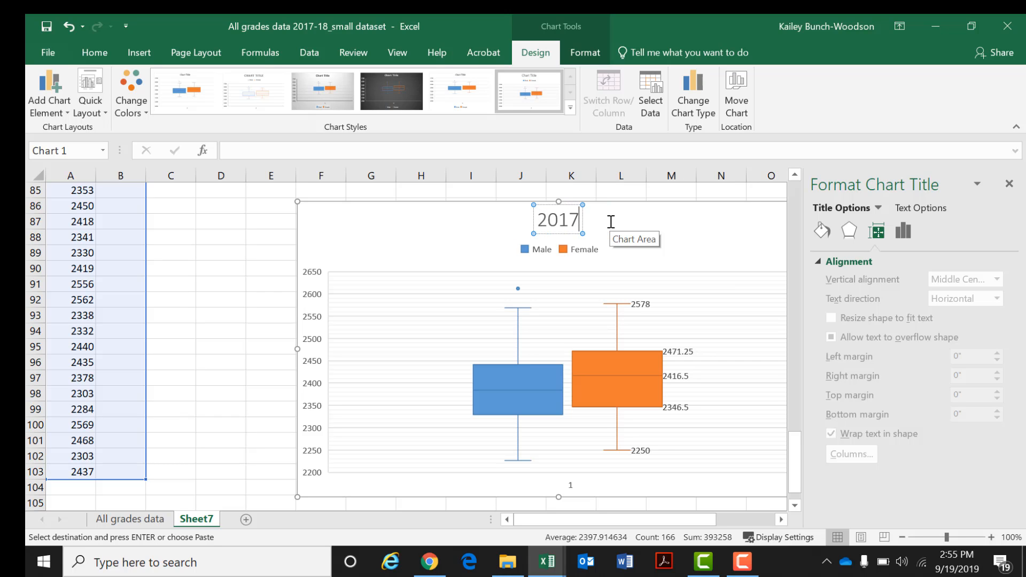
{"action": "type", "text": "-18 Scal"}
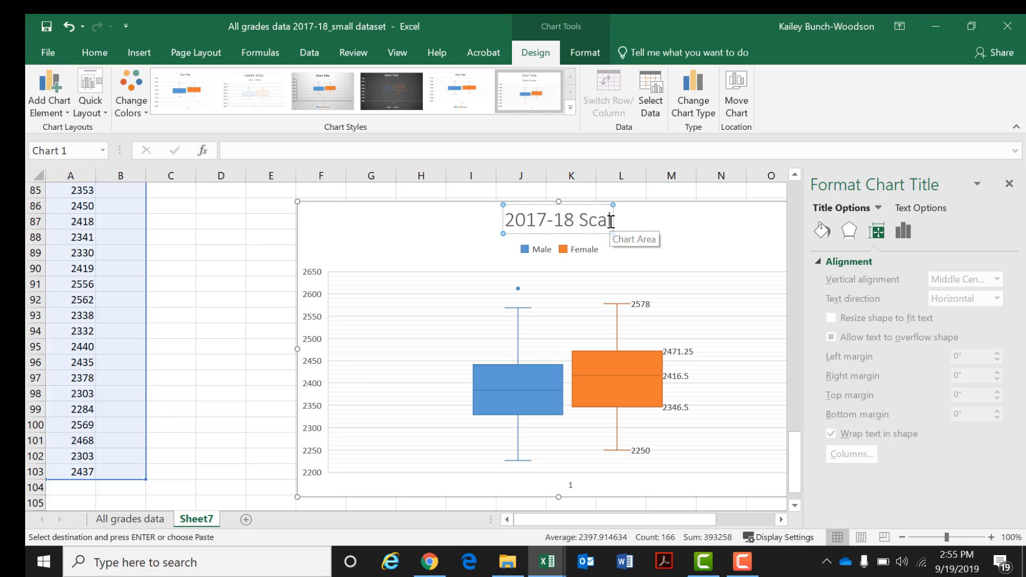
{"action": "type", "text": "e Scores"}
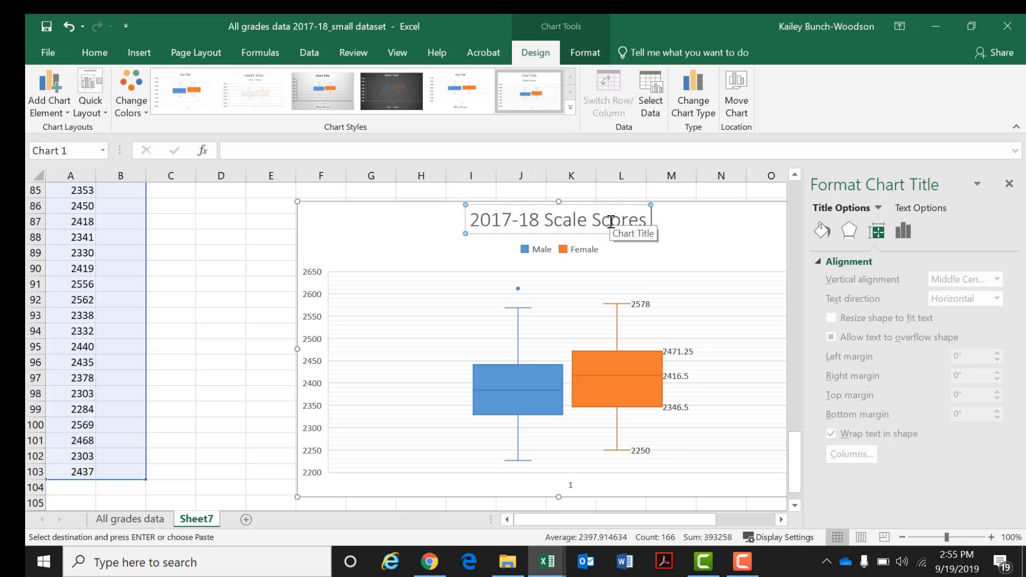
{"action": "type", "text": " D"}
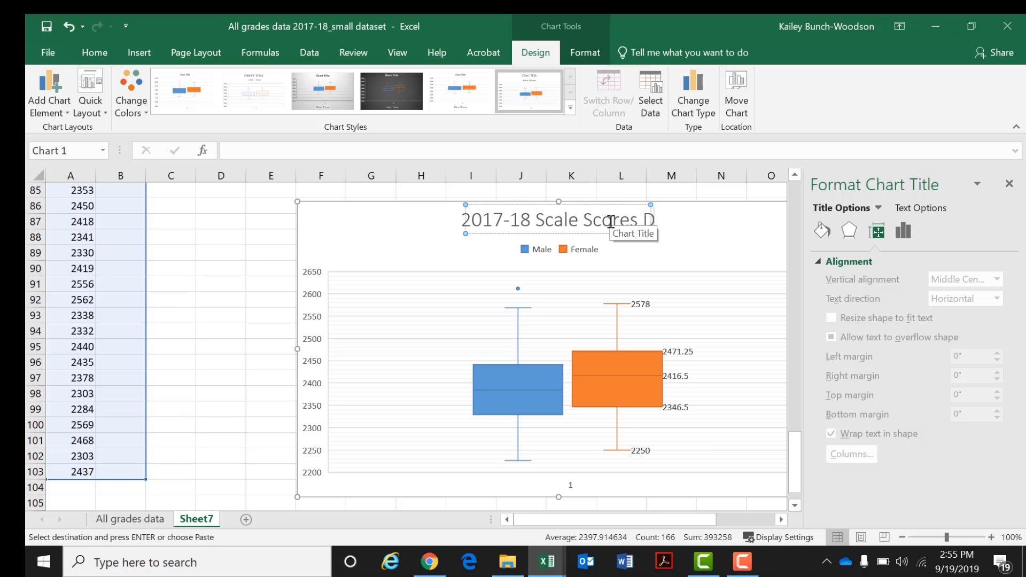
{"action": "type", "text": "istrict Name"}
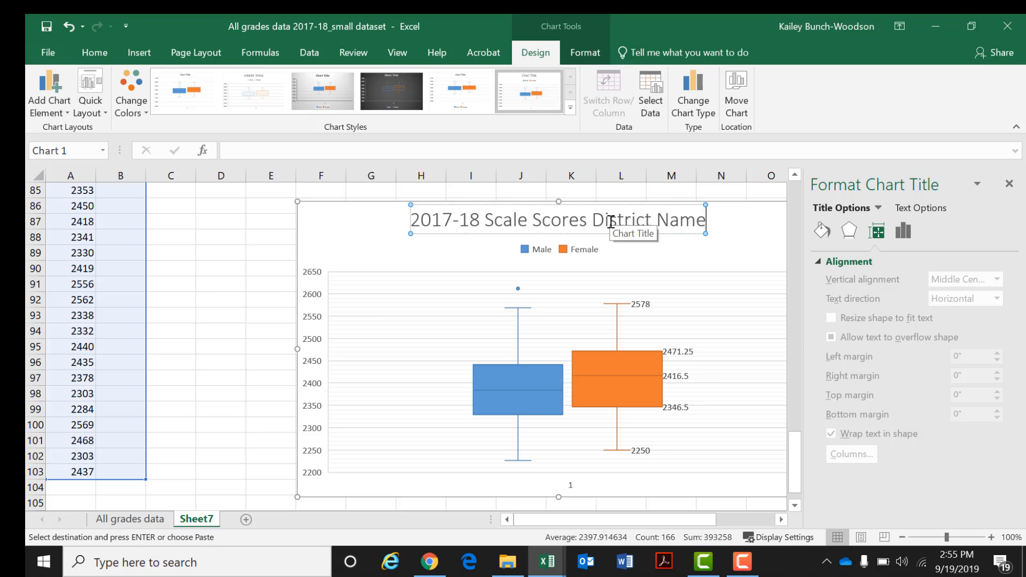